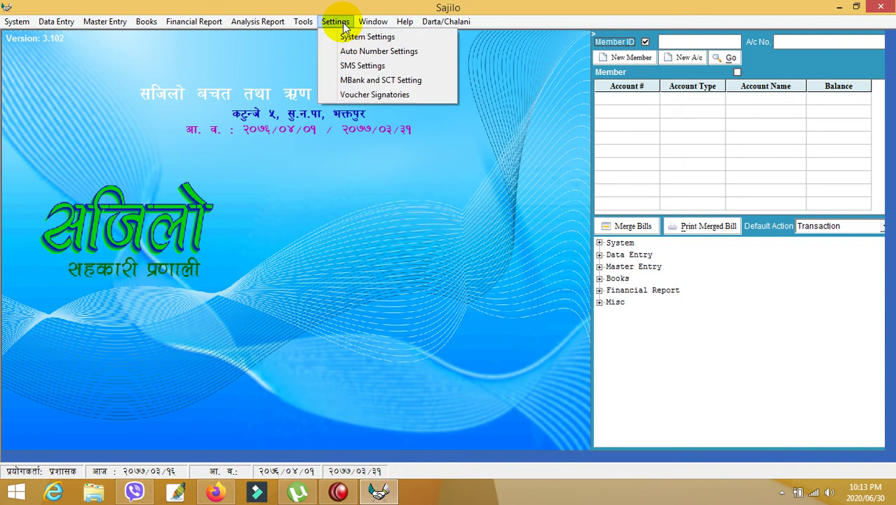
# - Open the system settings and examine the date format choices, the auto backup interval, and the interest income and rebate ledger mappings
pyautogui.click(349, 35)
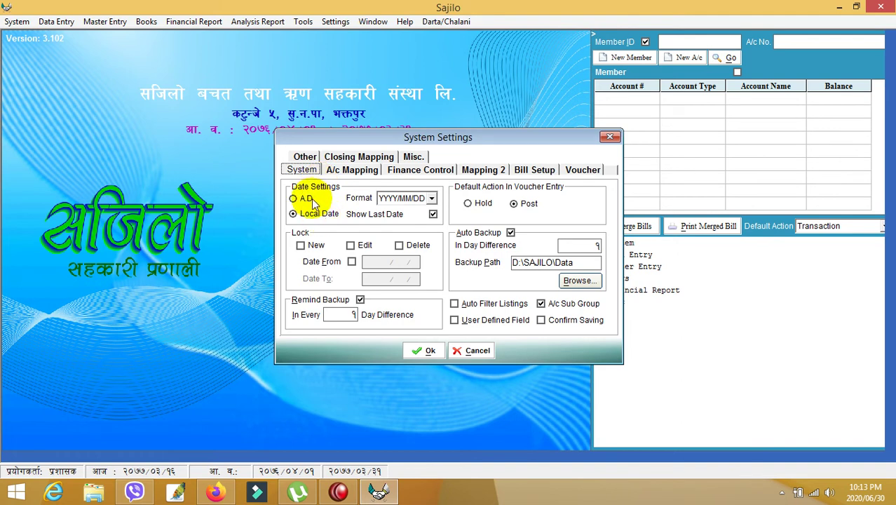
pyautogui.click(432, 199)
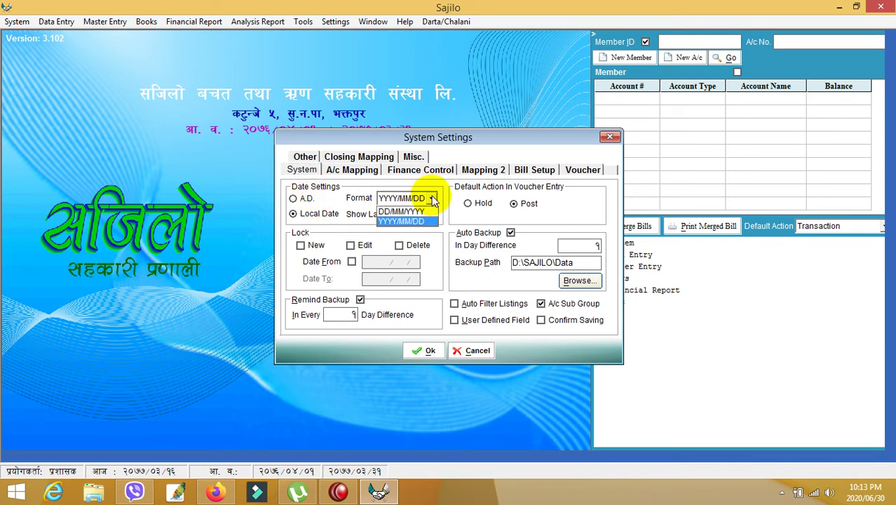
pyautogui.click(432, 200)
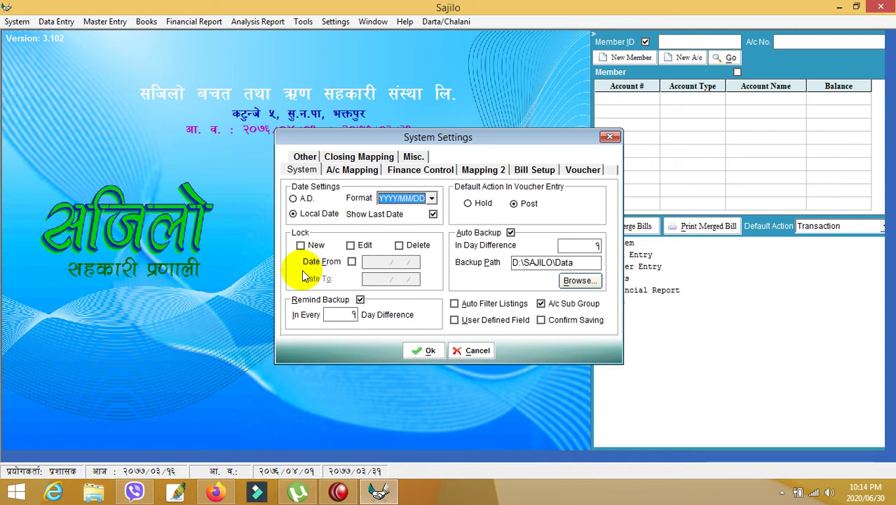
pyautogui.click(590, 244)
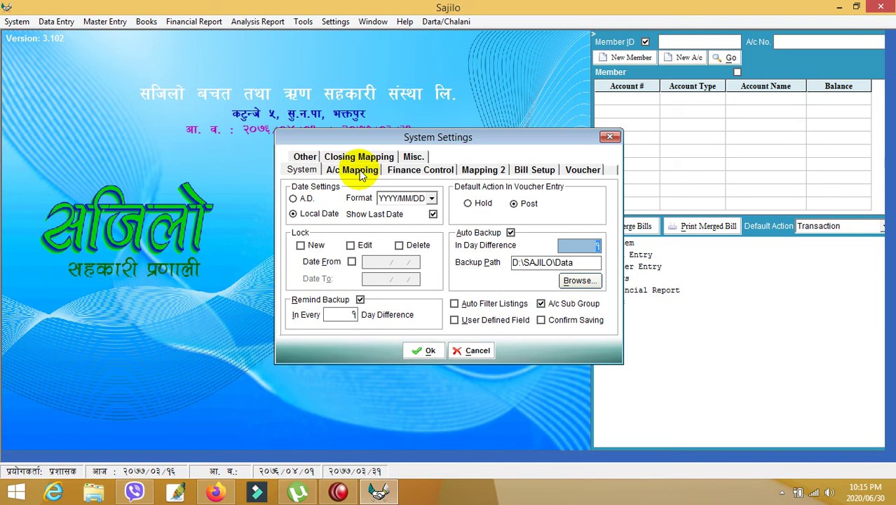
pyautogui.click(361, 175)
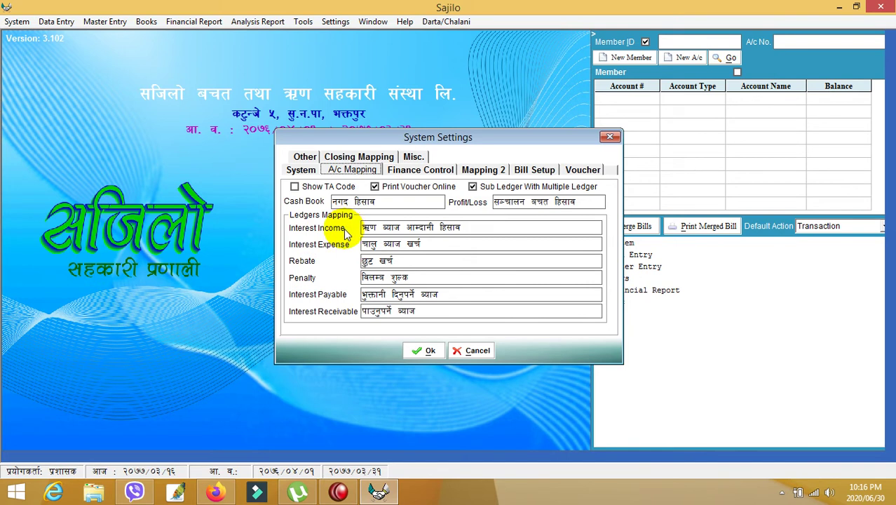
pyautogui.click(393, 230)
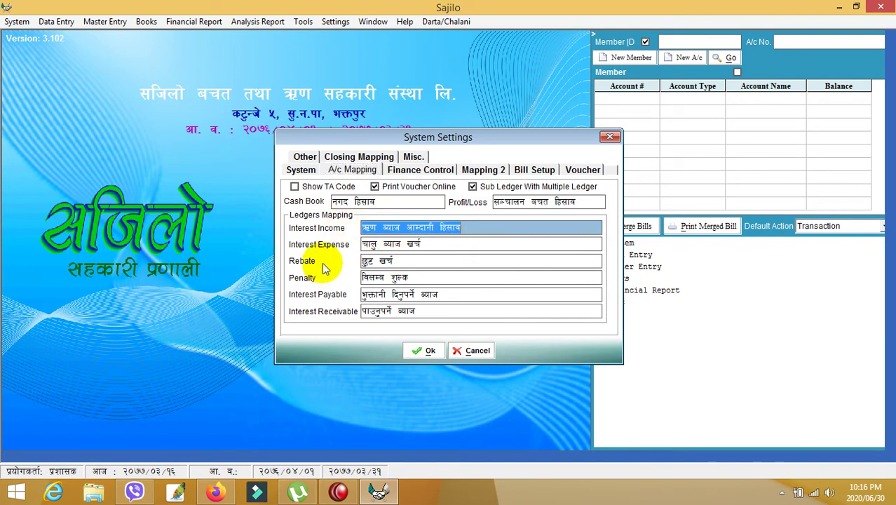
pyautogui.click(378, 261)
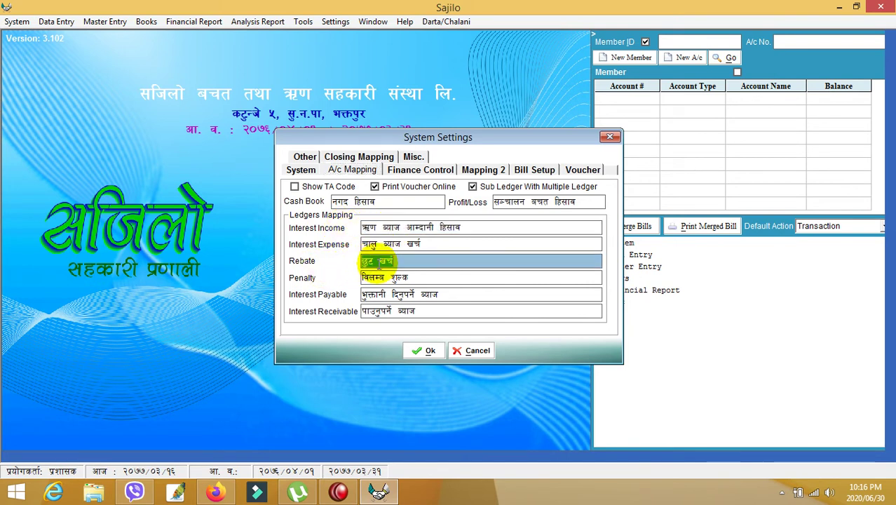
# - Review the finance control settings, checking the minimum cash balance and the Ignore option for negative cash and bank balances
pyautogui.click(404, 176)
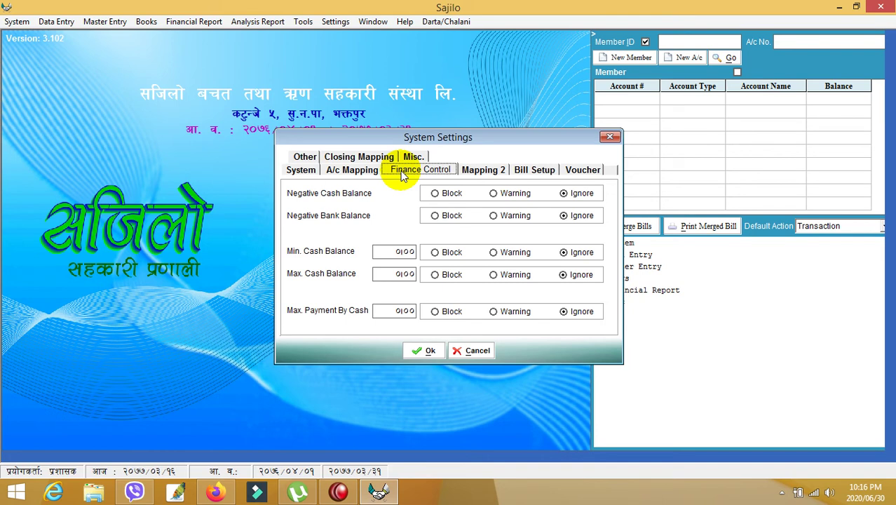
pyautogui.click(396, 252)
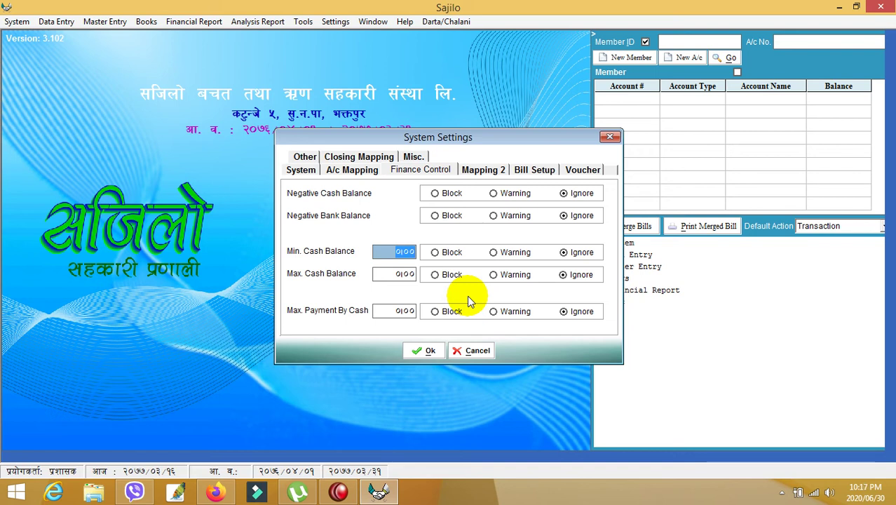
pyautogui.click(565, 194)
pyautogui.click(567, 218)
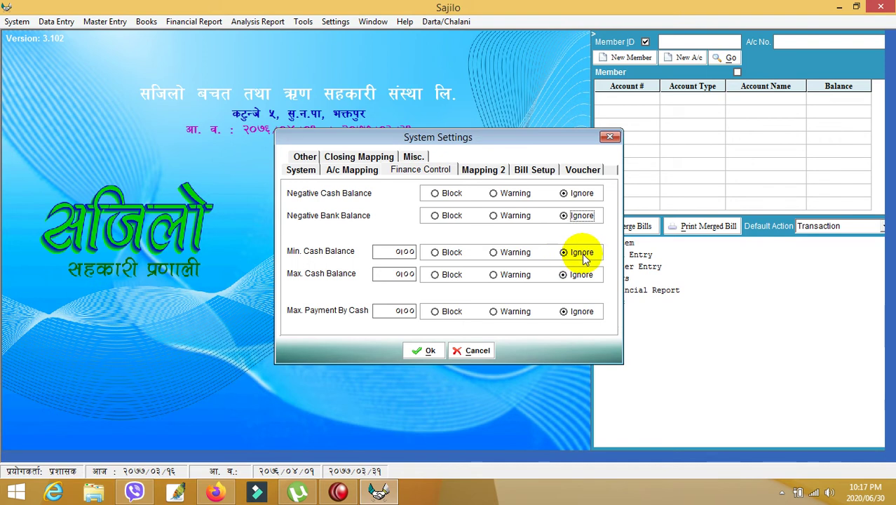
# - Examine the Mapping 2 settings for the tax on interest ledger, receivable interest contra ledger and interest posting voucher
pyautogui.click(491, 173)
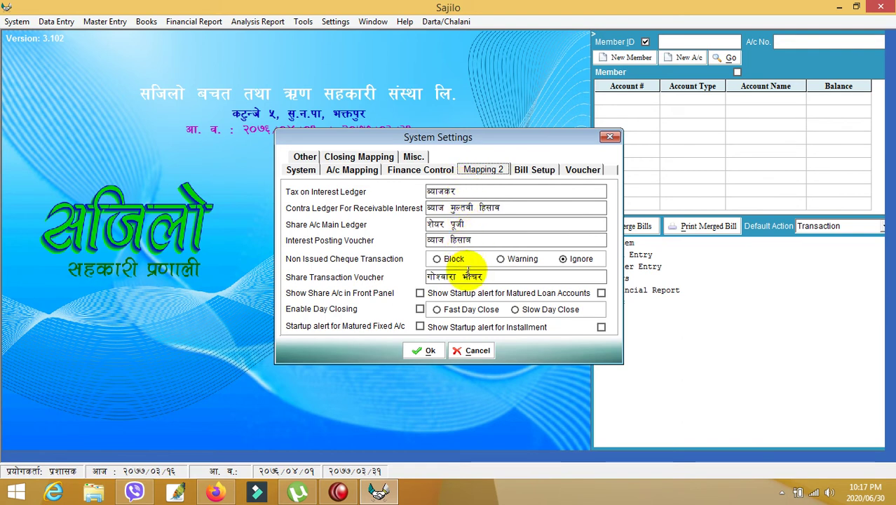
pyautogui.click(463, 239)
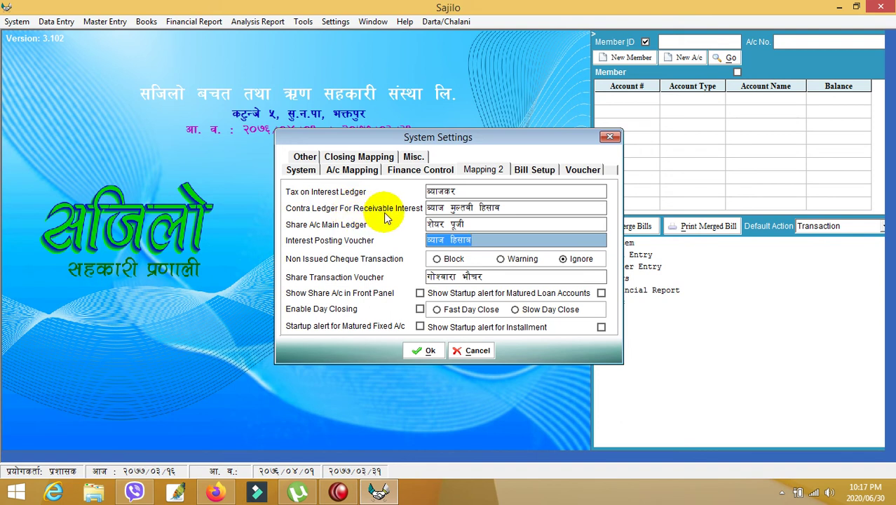
pyautogui.click(511, 191)
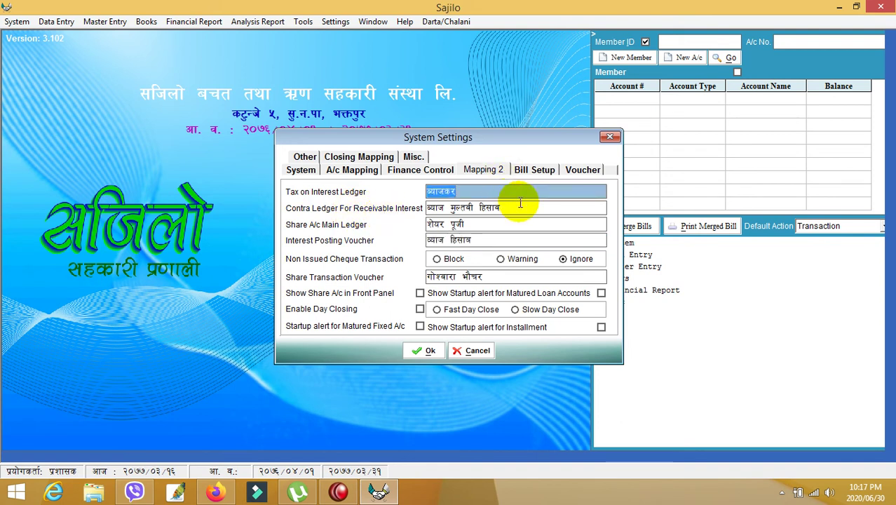
pyautogui.click(519, 206)
pyautogui.click(522, 237)
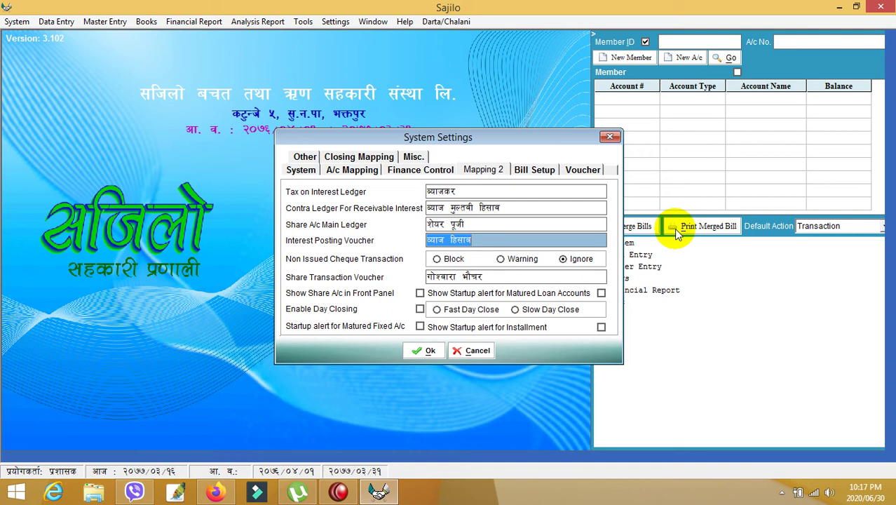
# - Try the Warning option for Non Issued Cheque Transaction, restore Ignore, and check the share transaction voucher
pyautogui.click(452, 261)
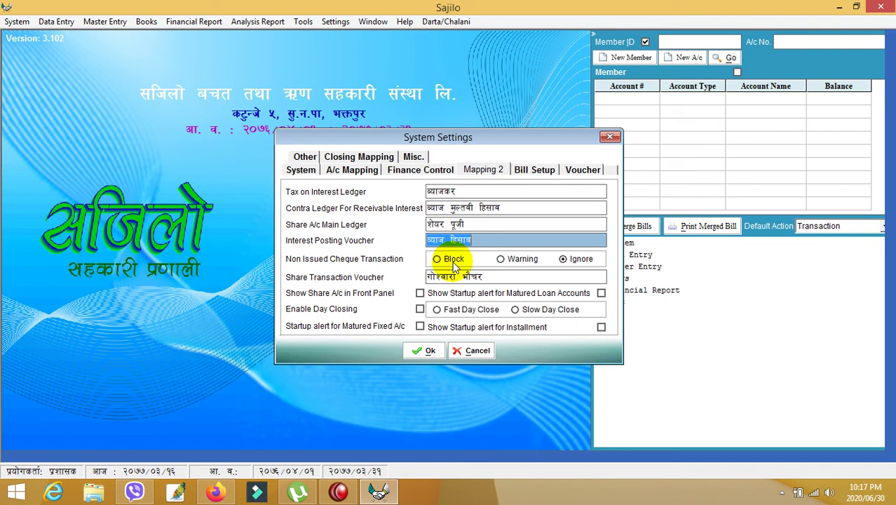
pyautogui.click(503, 260)
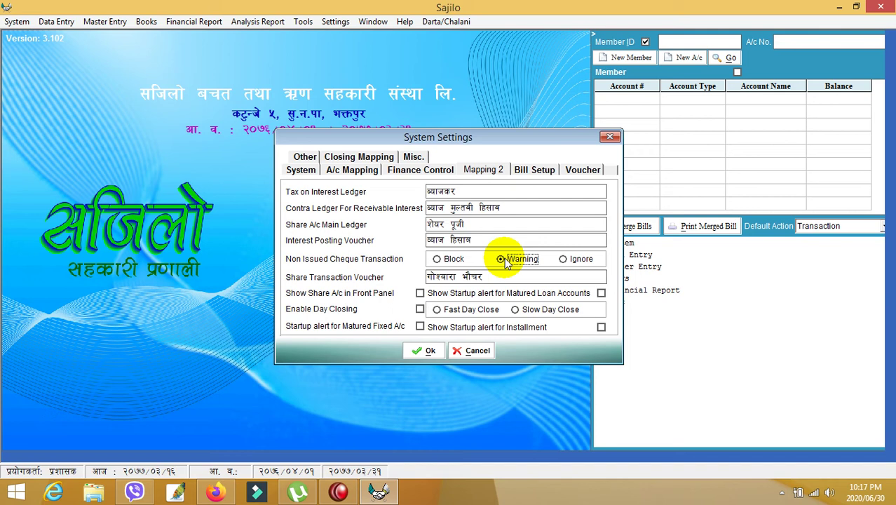
pyautogui.click(580, 261)
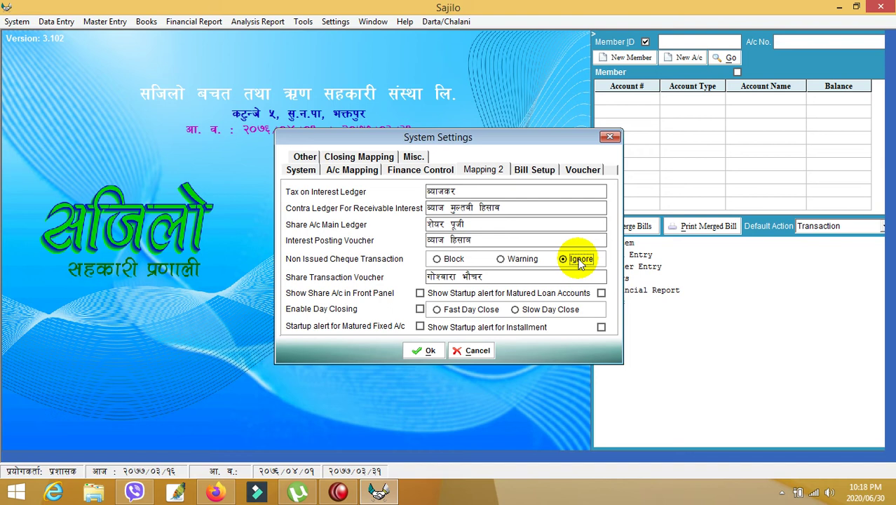
pyautogui.click(526, 280)
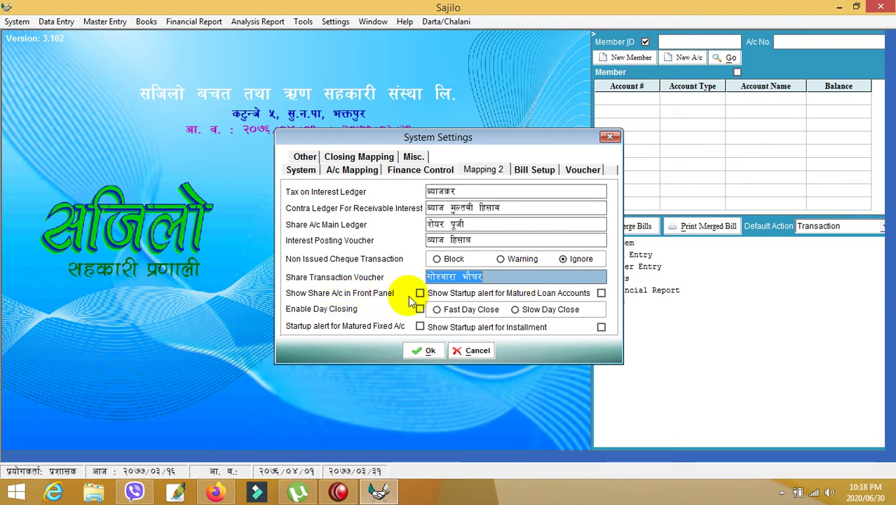
# - Load the member's account list in the front panel by entering the member ID, dismissing the notices
pyautogui.click(677, 39)
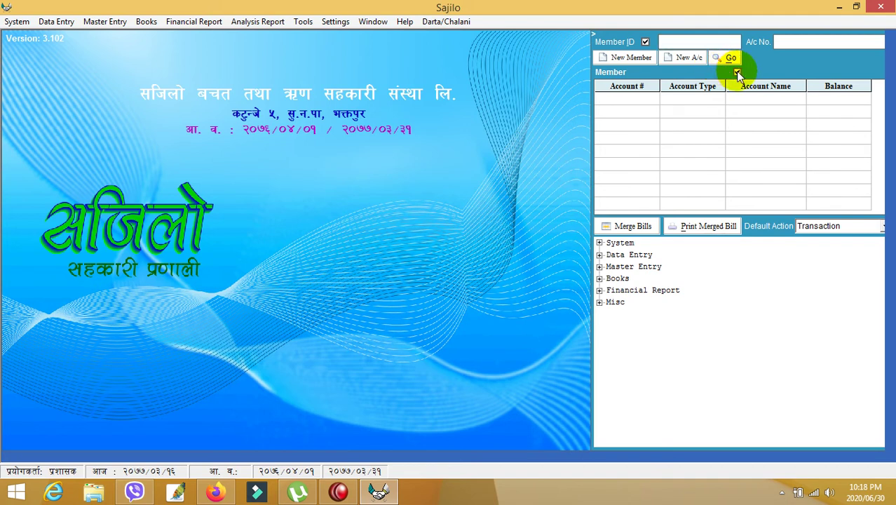
pyautogui.write('349')
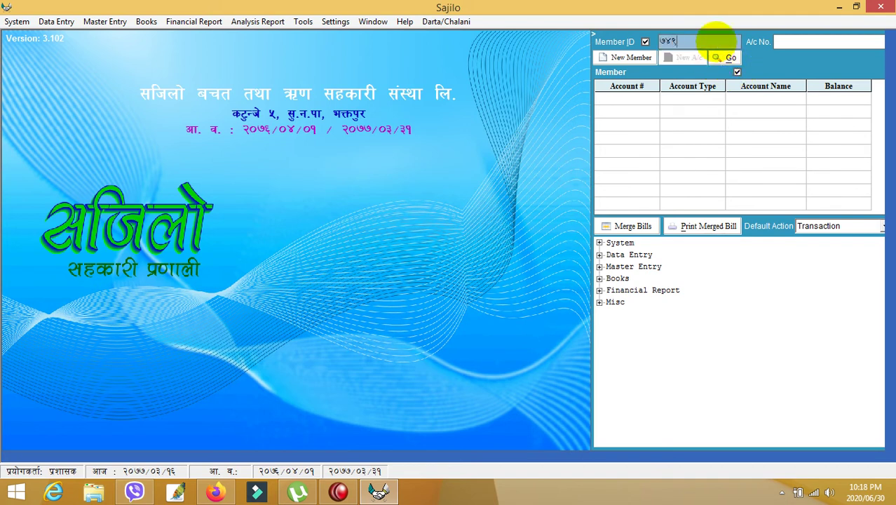
pyautogui.press('Return')
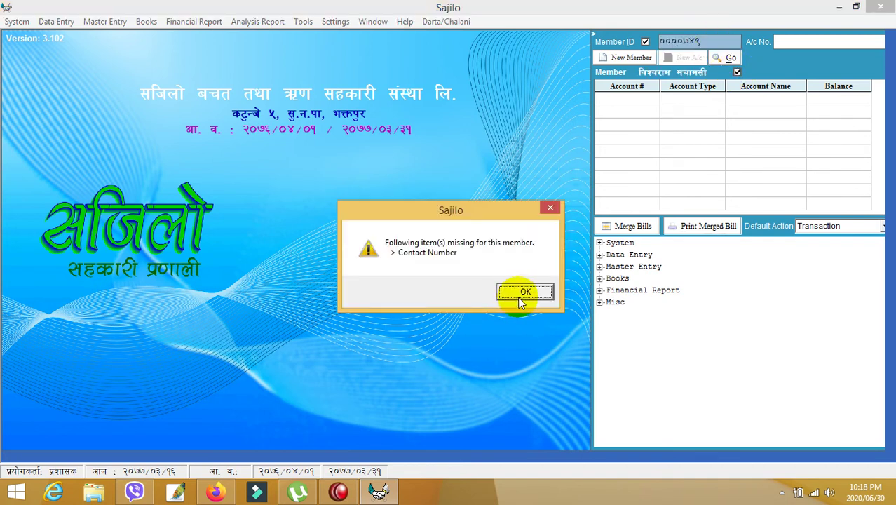
pyautogui.click(520, 300)
pyautogui.click(554, 295)
pyautogui.click(555, 296)
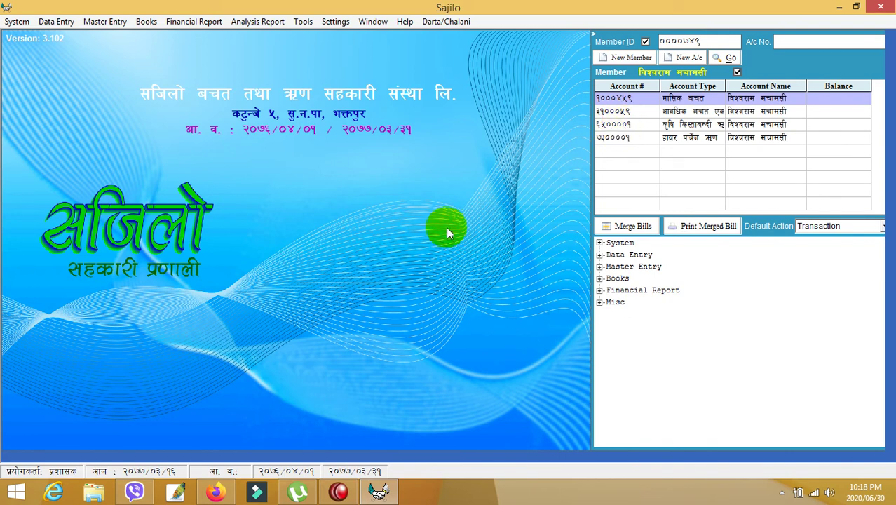
# - Enable Show Share A/c in Front Panel in the system settings and save
pyautogui.hotkey('ctrl', 'shift', 's')
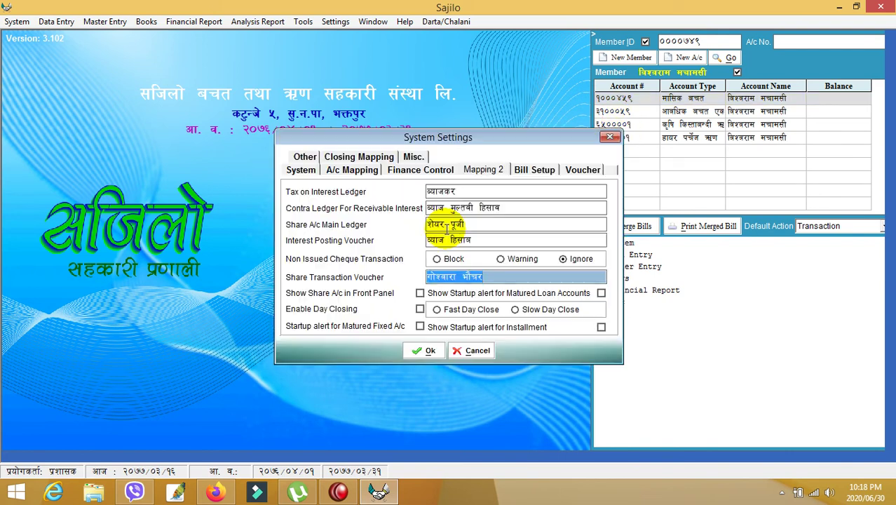
pyautogui.click(421, 294)
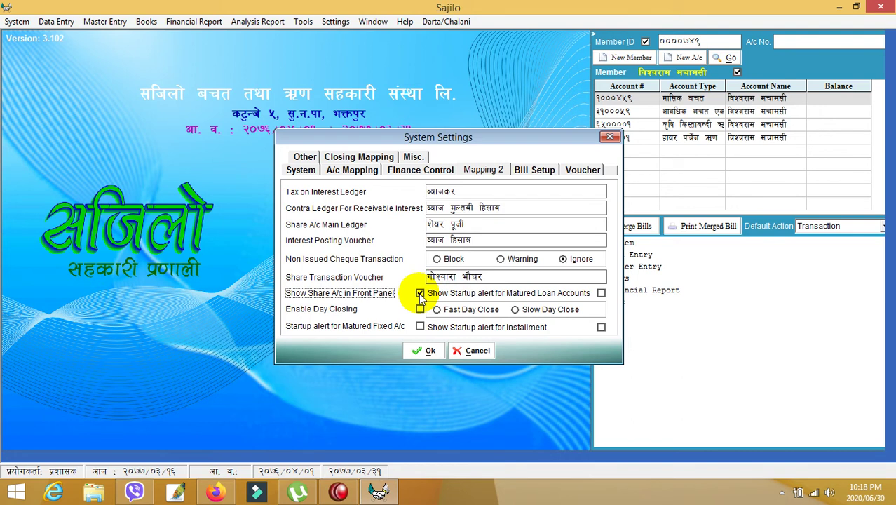
pyautogui.click(429, 351)
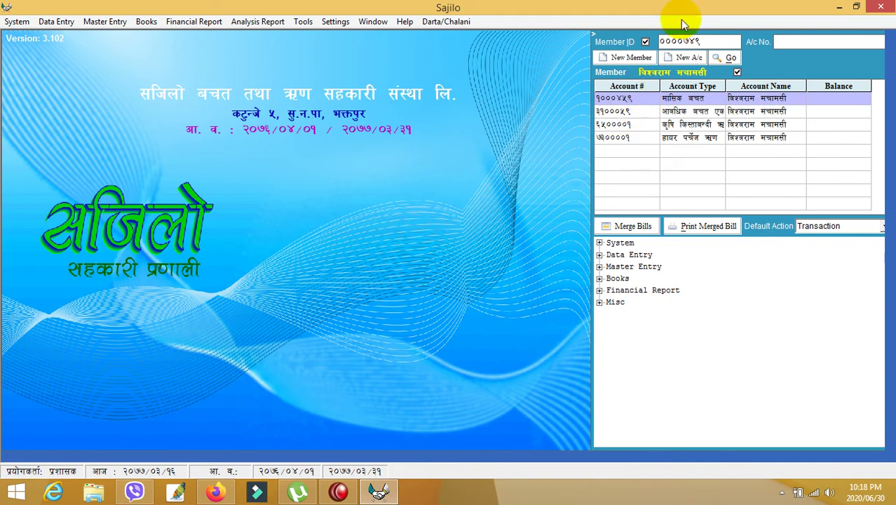
# - Reload the same member's accounts in the front panel and select the शेयर पूजी account
pyautogui.click(702, 42)
pyautogui.press('Return')
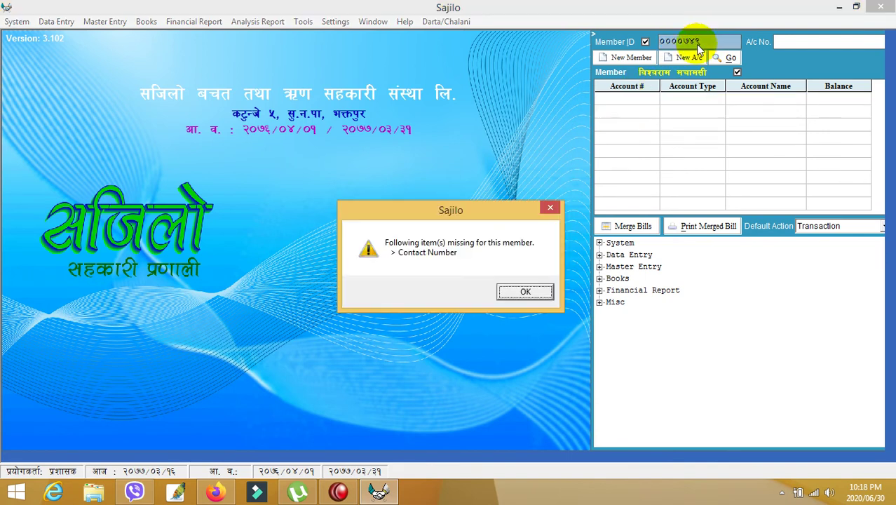
pyautogui.click(543, 291)
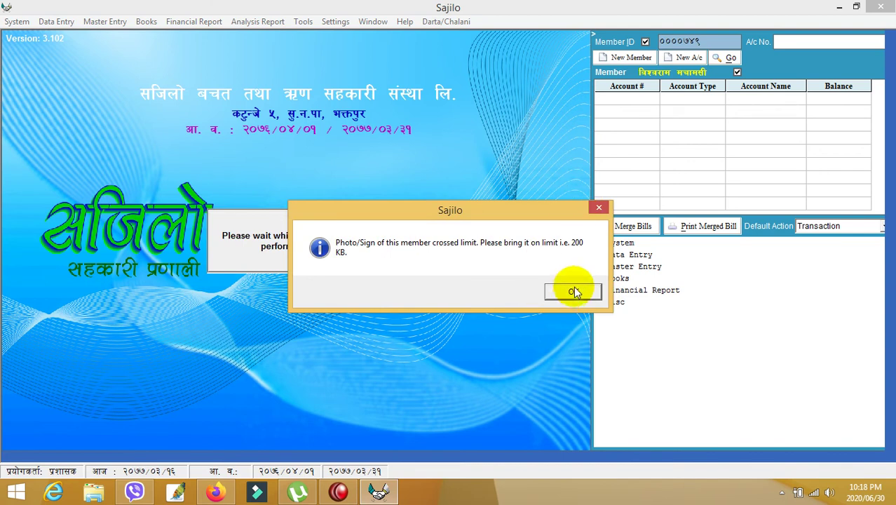
pyautogui.click(570, 291)
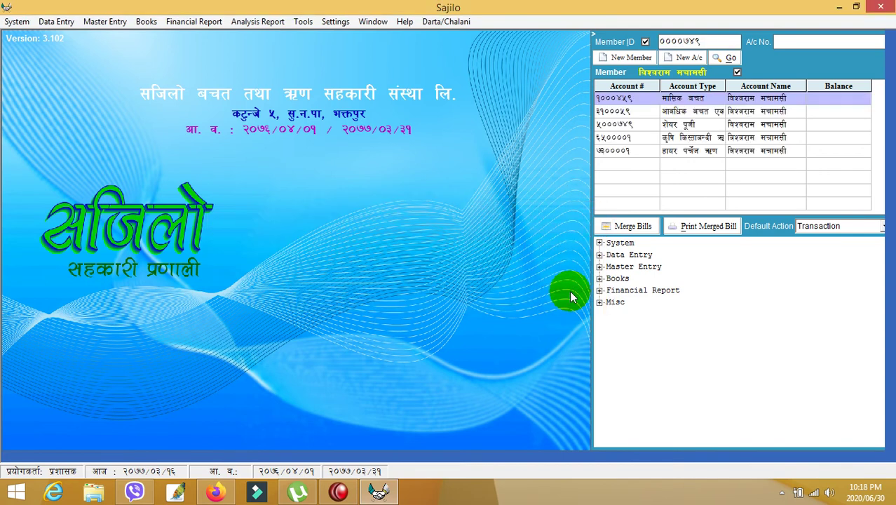
pyautogui.click(630, 125)
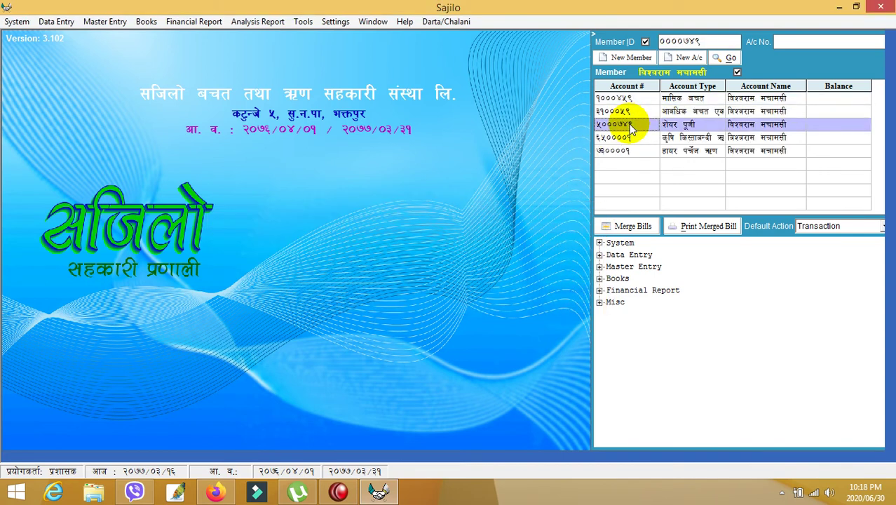
# - Reopen the Mapping 2 system settings and turn off Show Share A/c in Front Panel, keeping the matured loan startup alert off
pyautogui.click(338, 27)
pyautogui.click(345, 37)
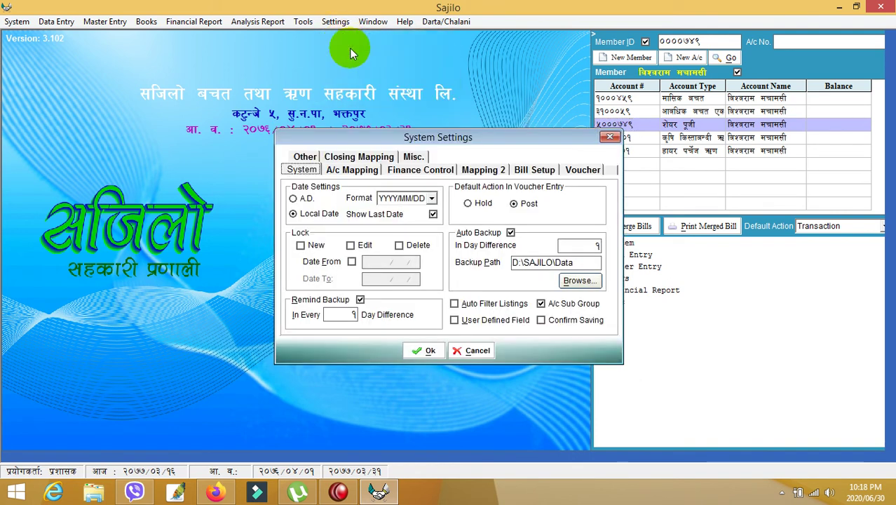
pyautogui.click(482, 170)
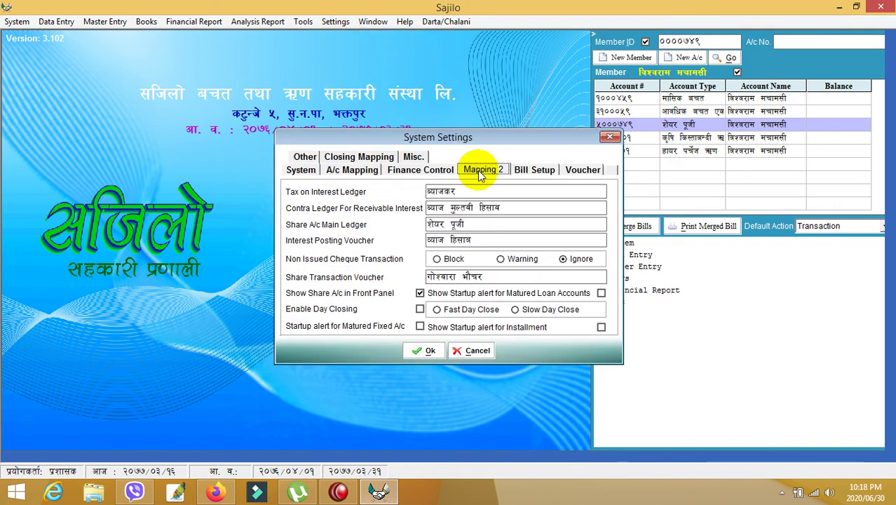
pyautogui.click(420, 293)
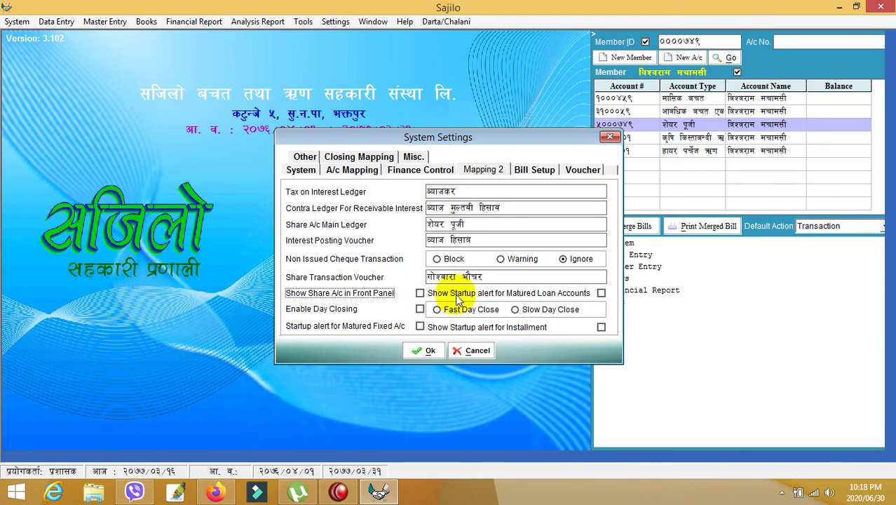
pyautogui.click(601, 294)
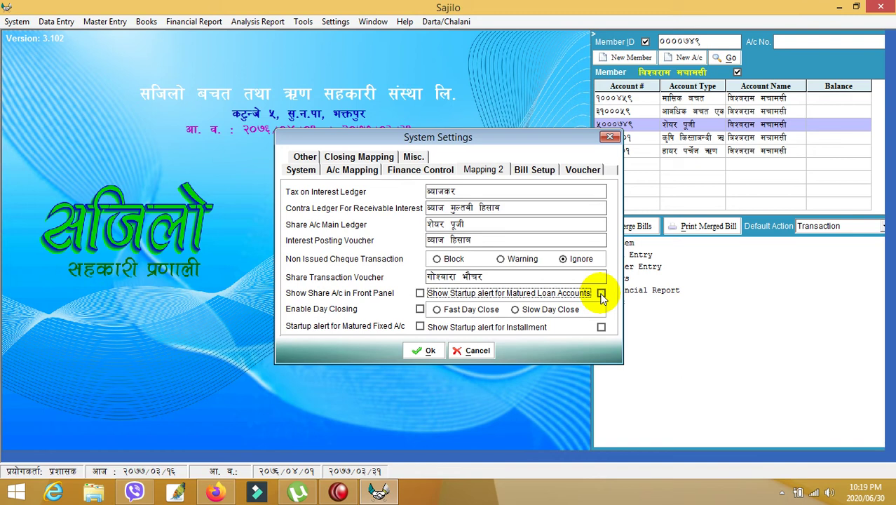
# - Enable day closing with the Slow Day Close option
pyautogui.click(420, 310)
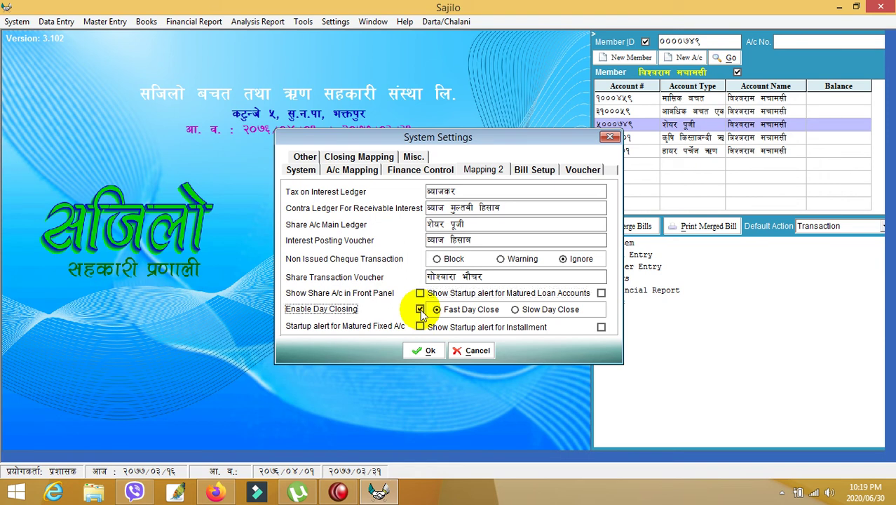
pyautogui.click(538, 312)
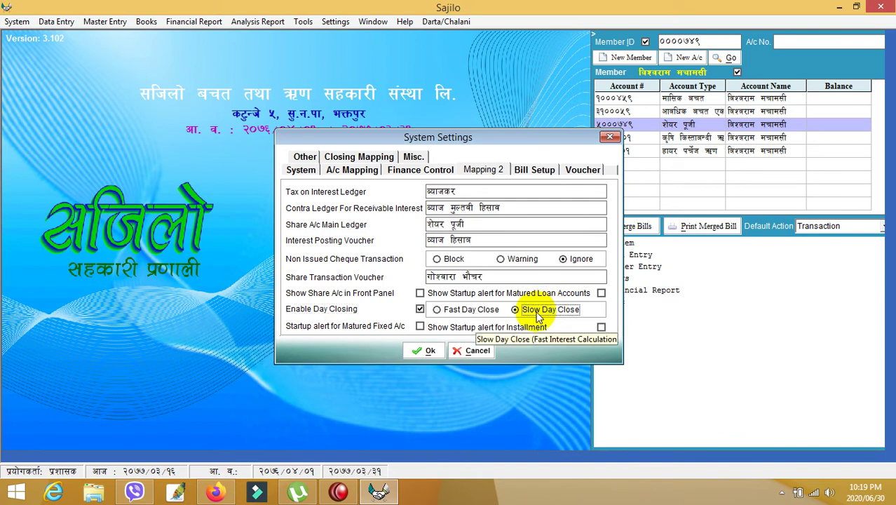
# - Turn off day closing, leave the matured fixed account alert off, and turn on Show Startup alert for Installment
pyautogui.click(421, 311)
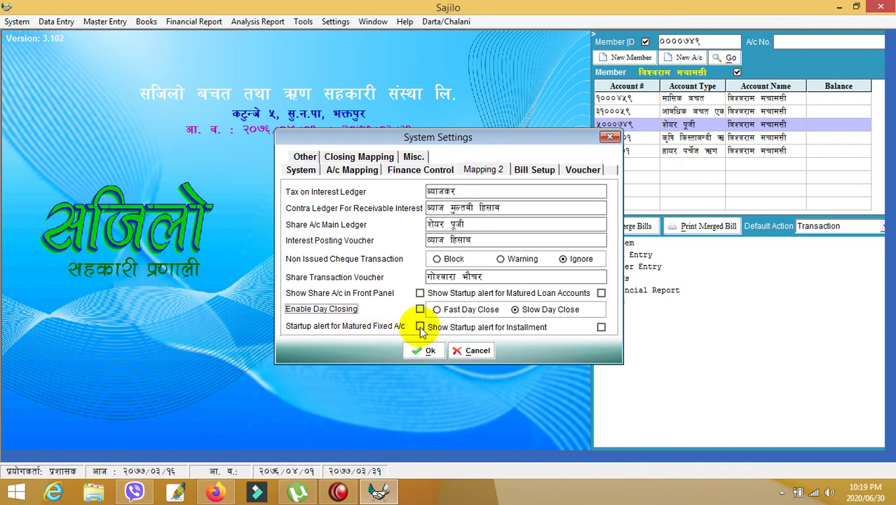
pyautogui.click(421, 328)
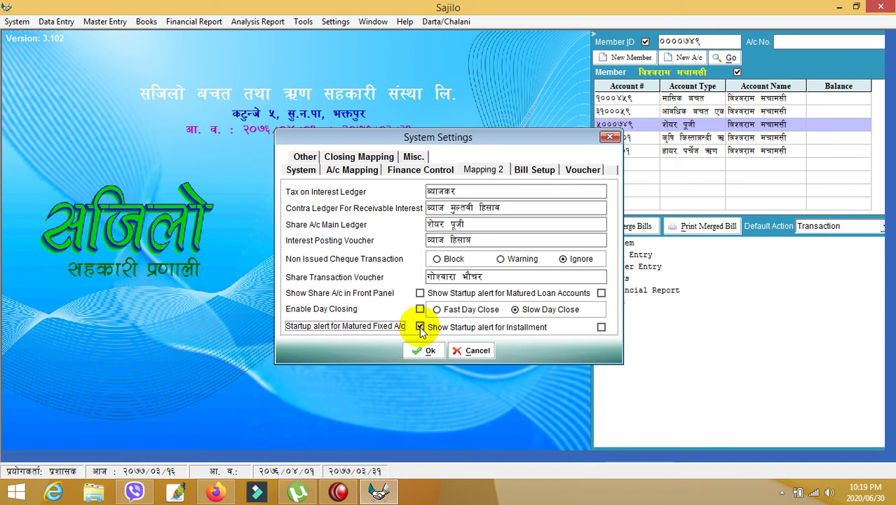
pyautogui.click(421, 328)
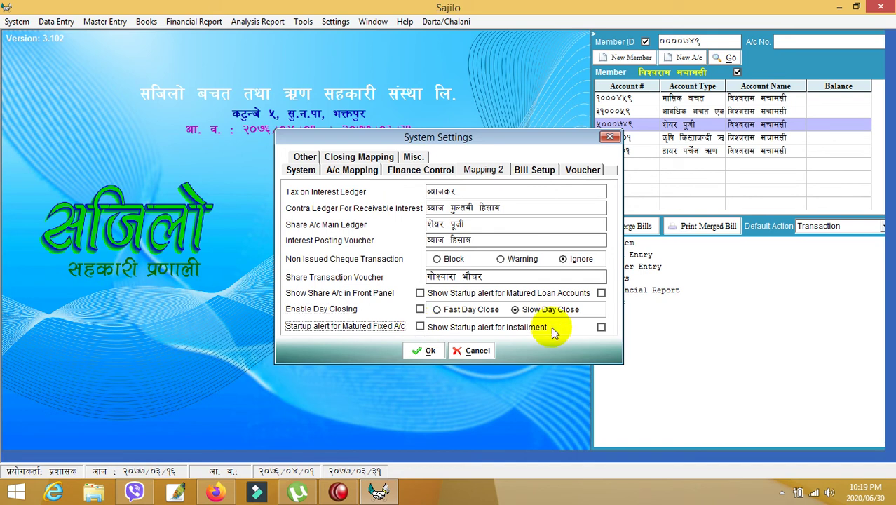
pyautogui.click(601, 328)
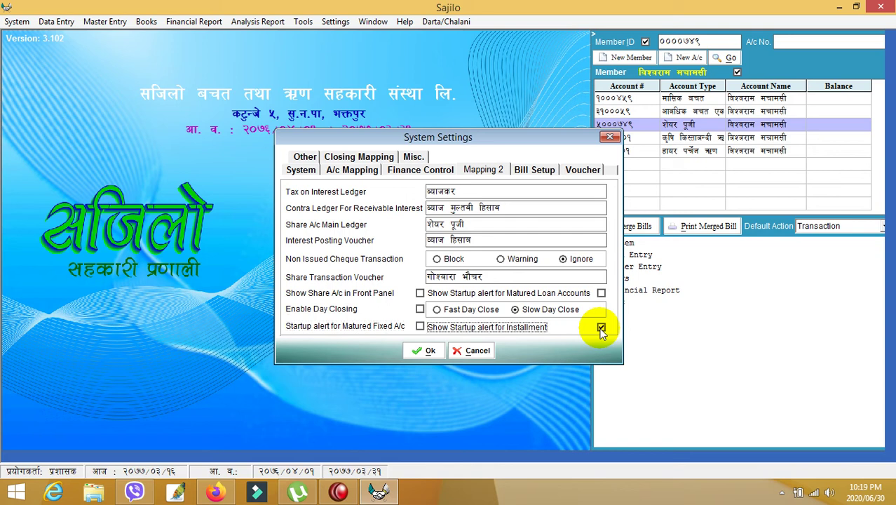
# - Examine the Bill Setup account heads and amounts, and the Doc. Class captions in the Other system settings
pyautogui.click(525, 171)
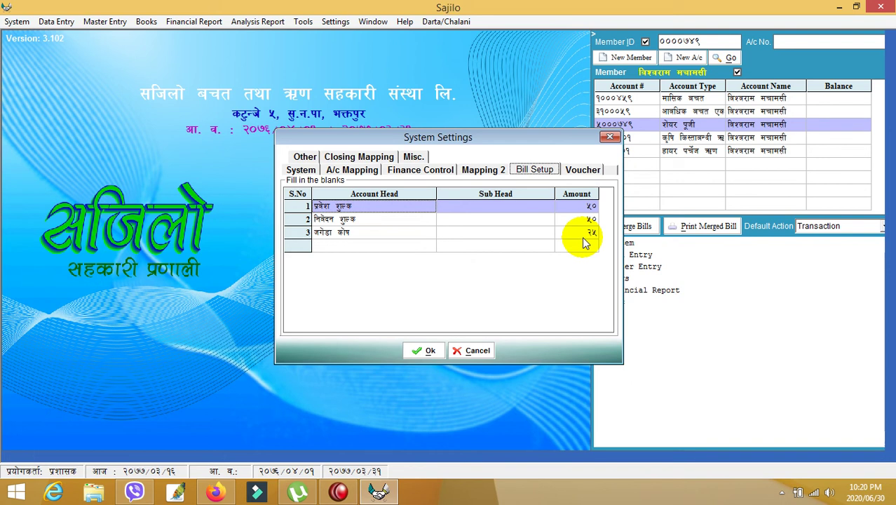
pyautogui.click(306, 157)
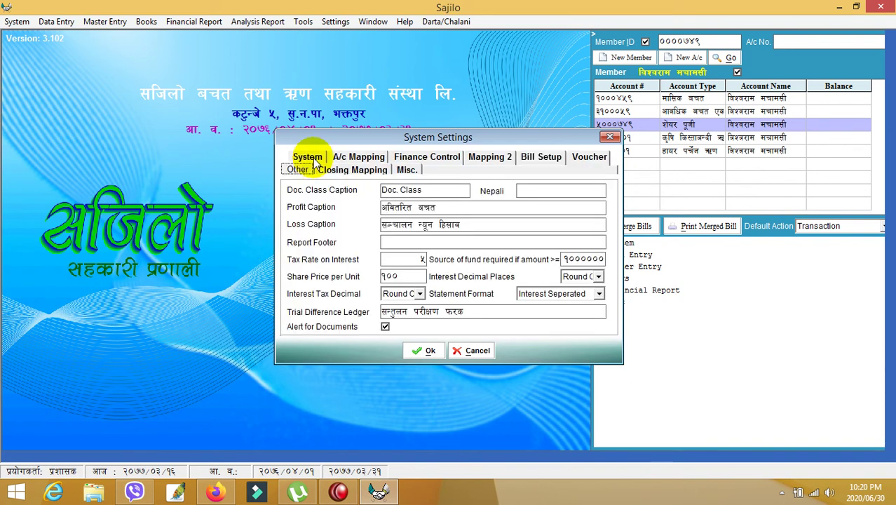
pyautogui.click(444, 191)
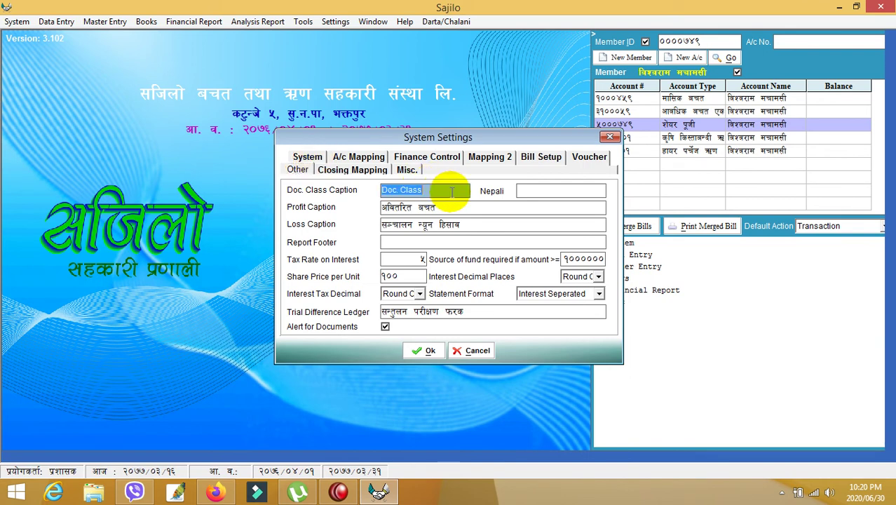
pyautogui.click(545, 193)
pyautogui.click(459, 192)
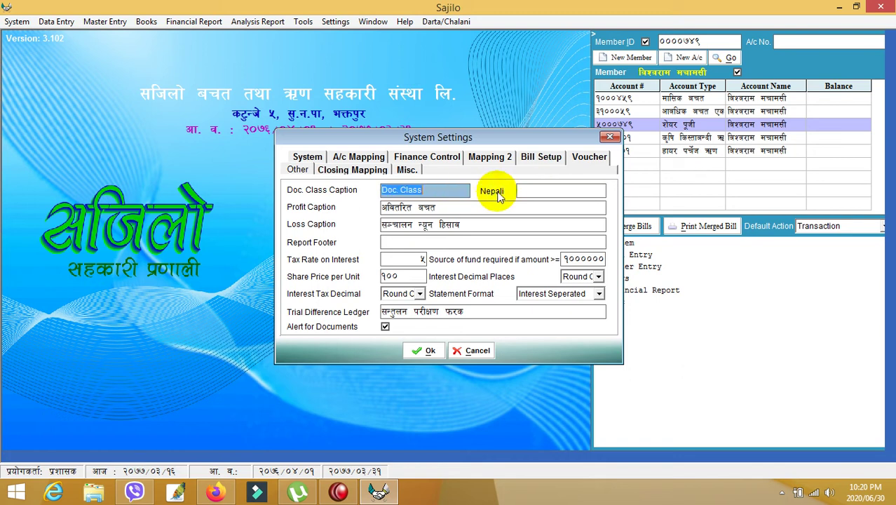
pyautogui.click(535, 186)
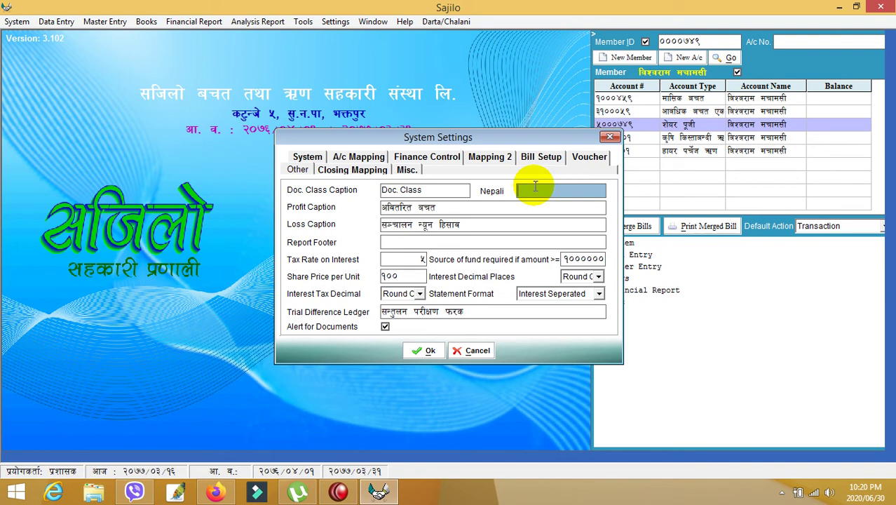
# - Examine the profit and loss captions, the interest tax rate, the source of fund threshold and the share price per unit
pyautogui.click(435, 207)
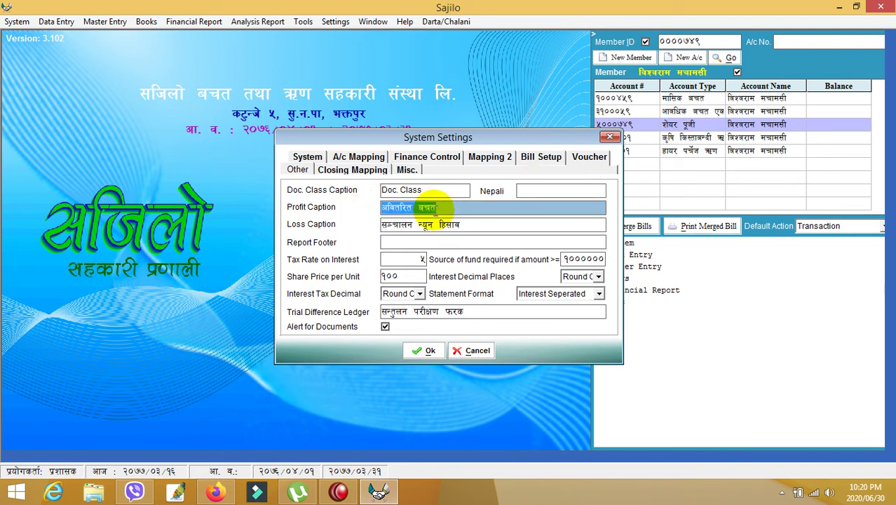
pyautogui.click(504, 226)
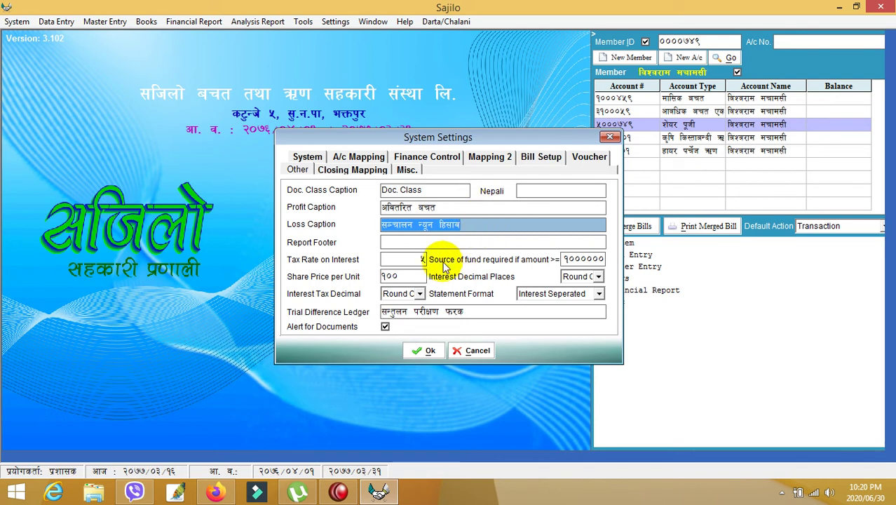
pyautogui.click(419, 260)
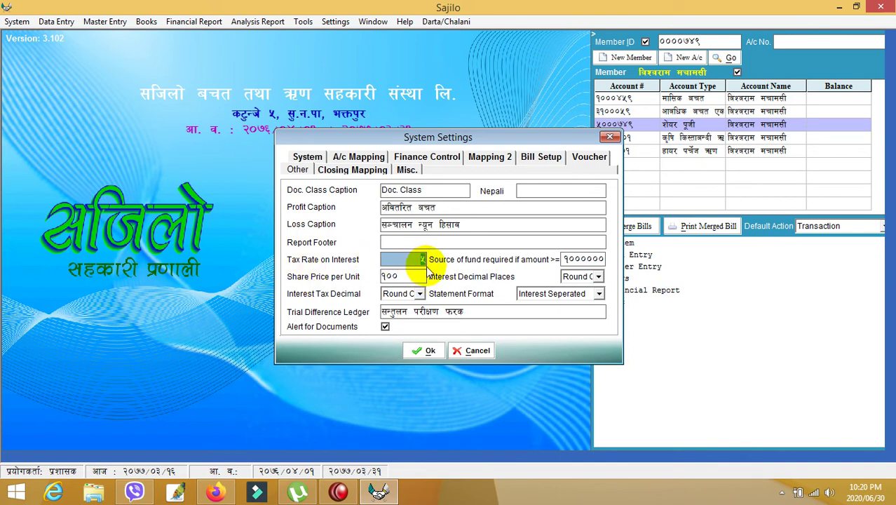
pyautogui.click(563, 259)
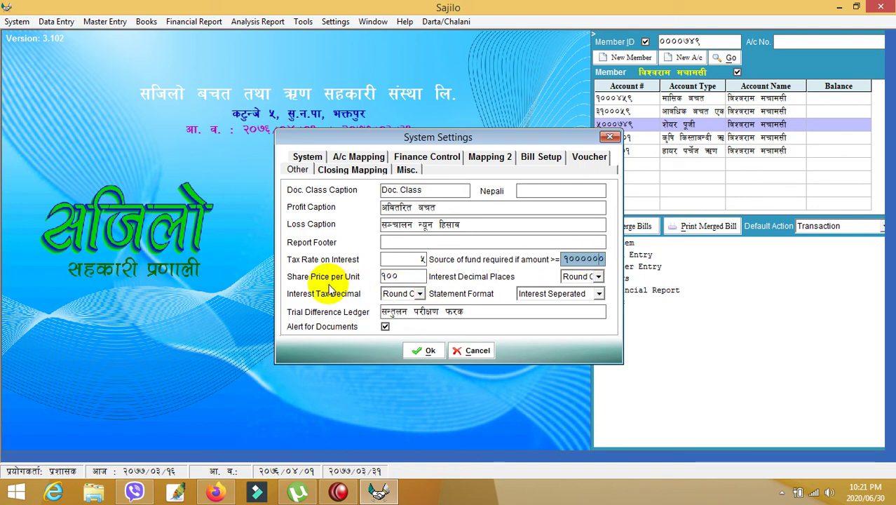
pyautogui.click(408, 279)
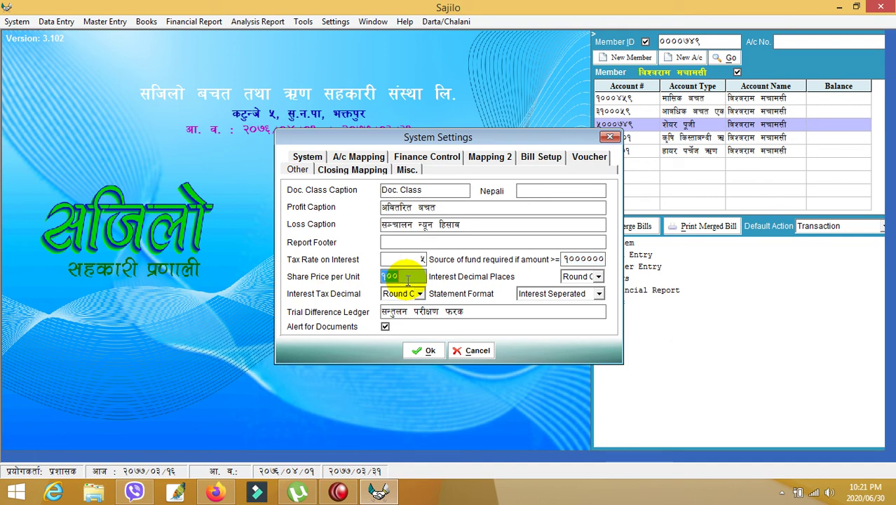
# - Try None for Interest Decimal Places and return it to Round Off
pyautogui.click(599, 277)
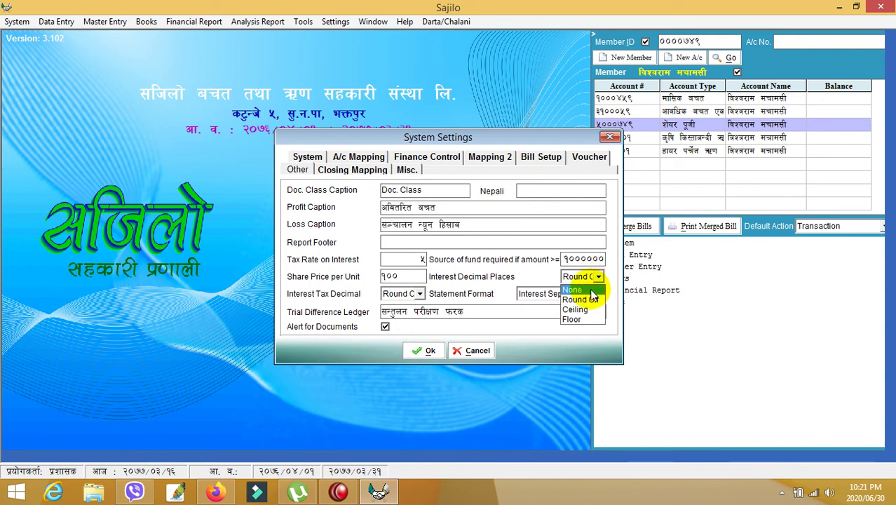
pyautogui.click(592, 290)
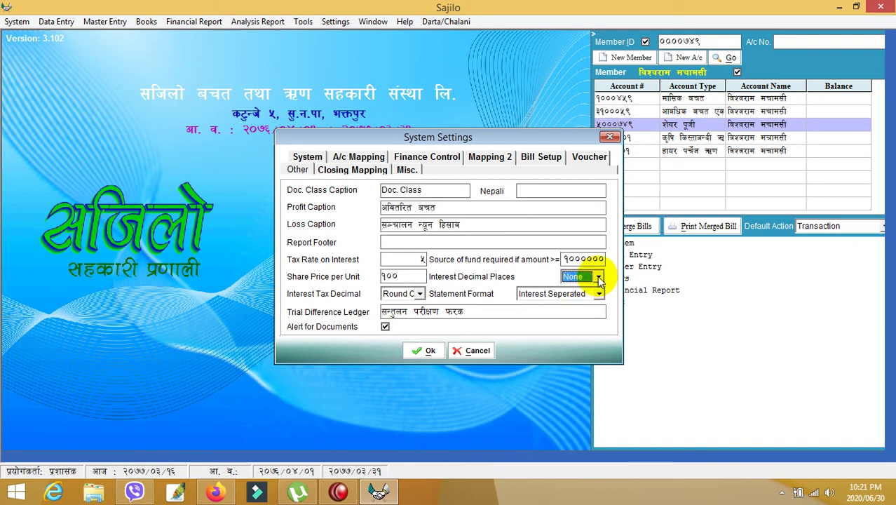
pyautogui.click(599, 278)
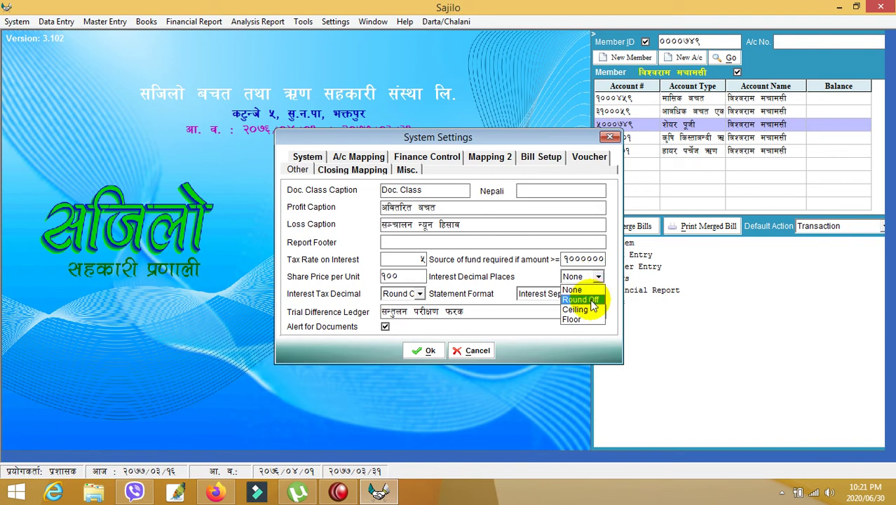
pyautogui.click(580, 299)
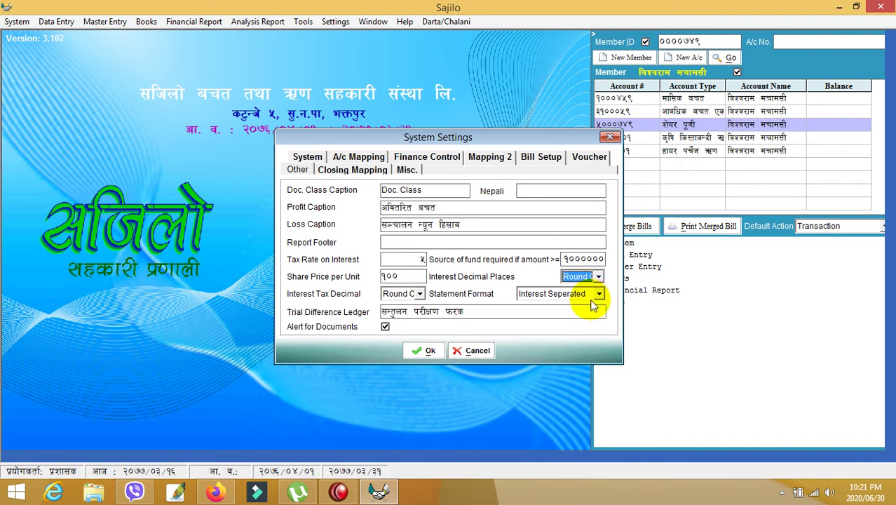
# - Review the Interest Tax Decimal and Statement Format choices, keeping Round Off and Interest Seperated, and check the trial difference ledger
pyautogui.click(421, 294)
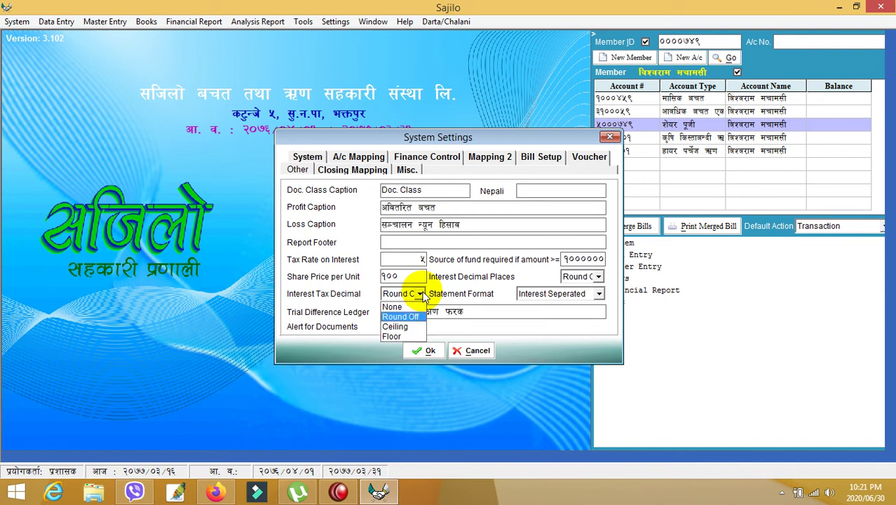
pyautogui.click(403, 319)
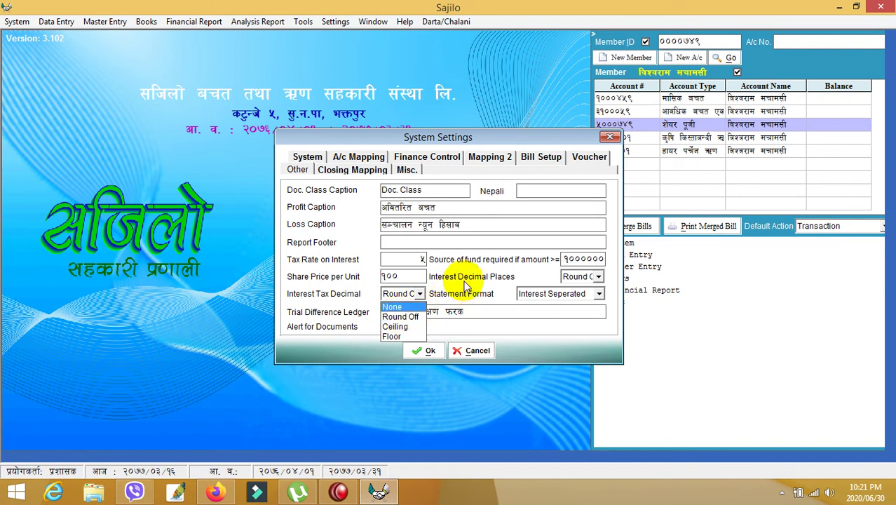
pyautogui.click(600, 293)
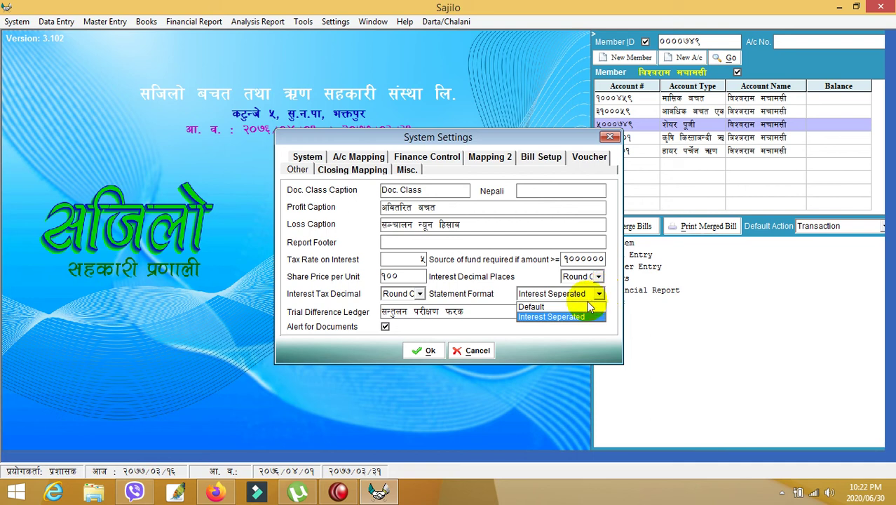
pyautogui.click(571, 317)
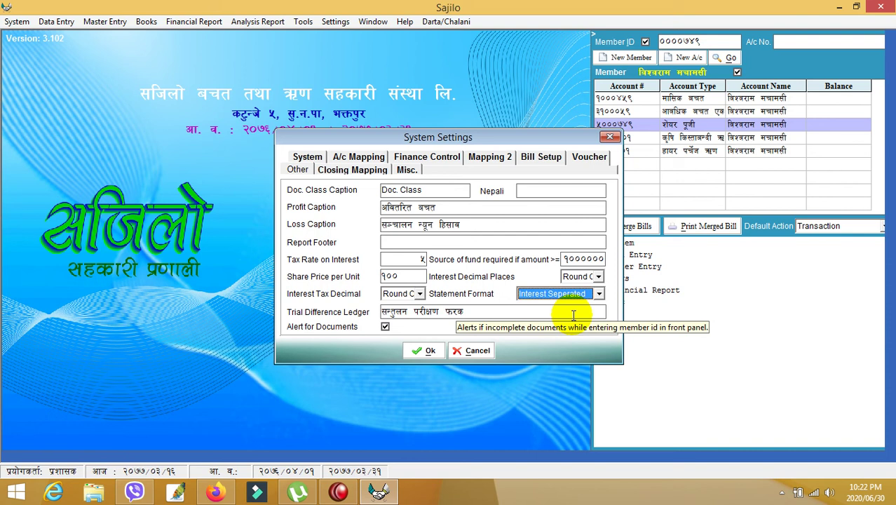
pyautogui.press('Tab')
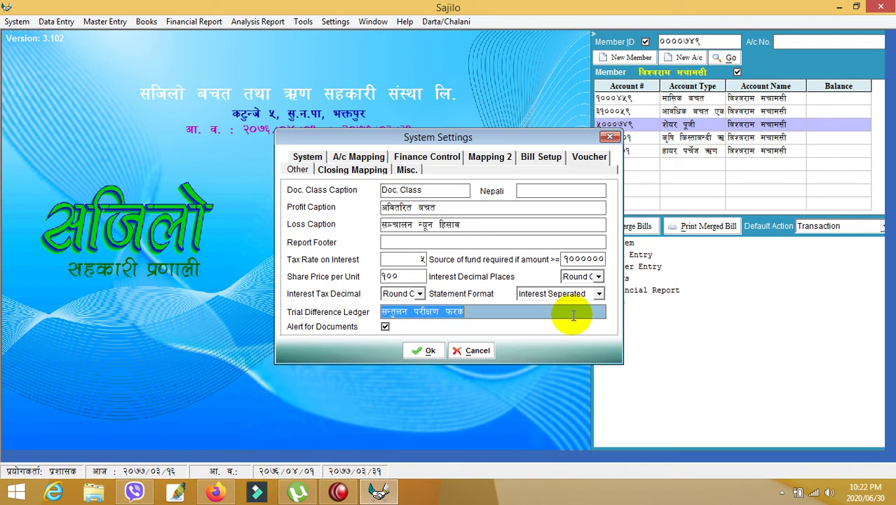
# - Reload the same member in the front panel with the document alert enabled and dismiss the alerts
pyautogui.click(712, 41)
pyautogui.press('Return')
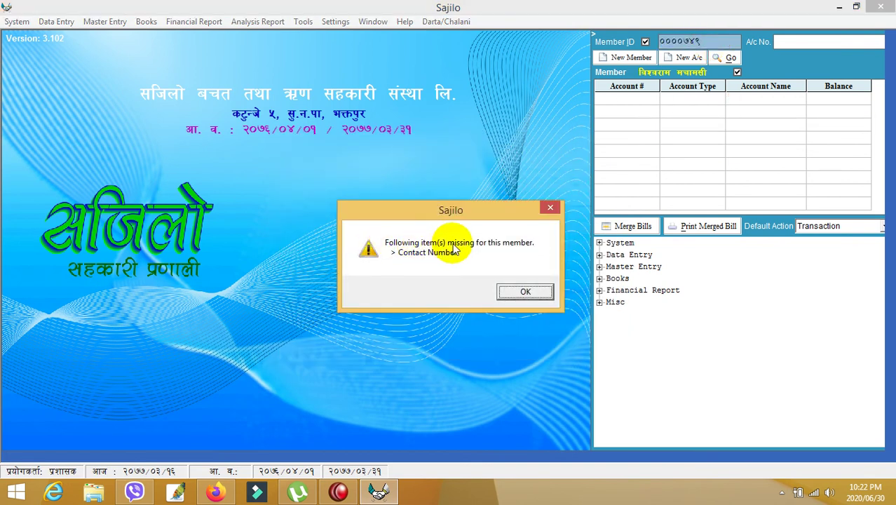
pyautogui.click(522, 293)
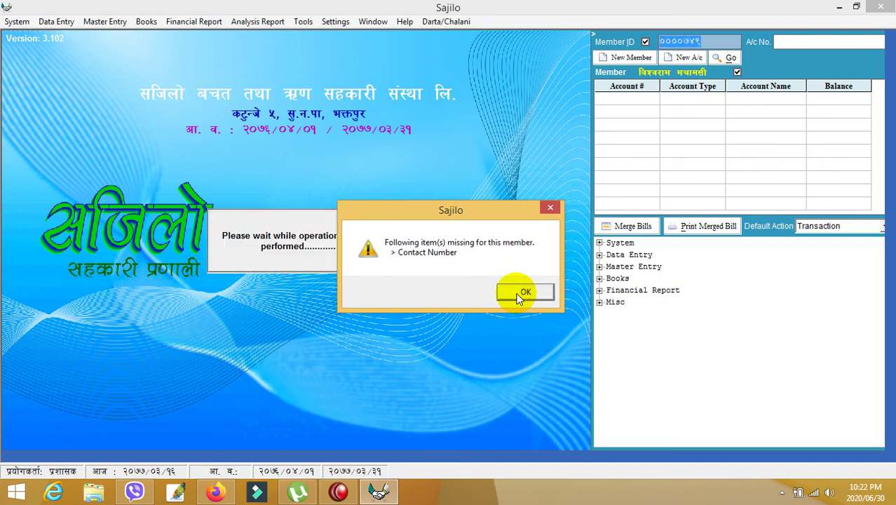
pyautogui.click(556, 293)
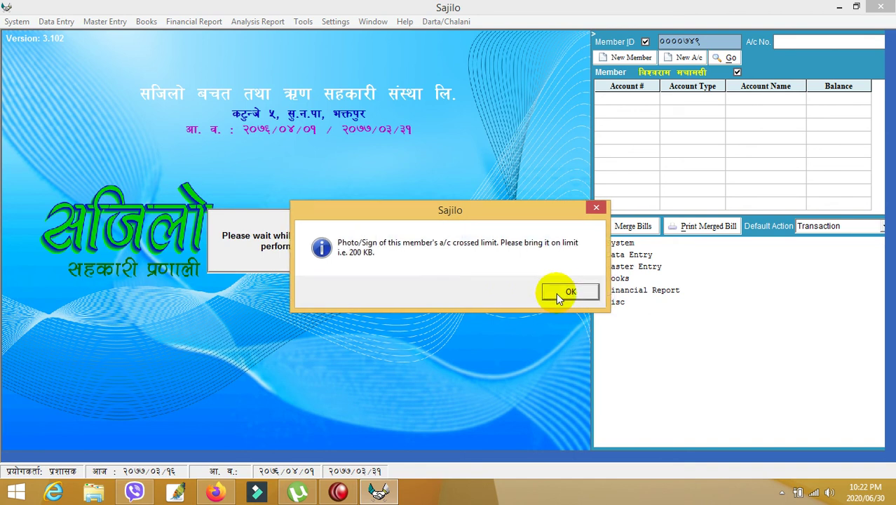
pyautogui.click(556, 293)
# - Return to the Other system settings, turn off Alert for Documents and save
pyautogui.click(330, 23)
pyautogui.click(335, 36)
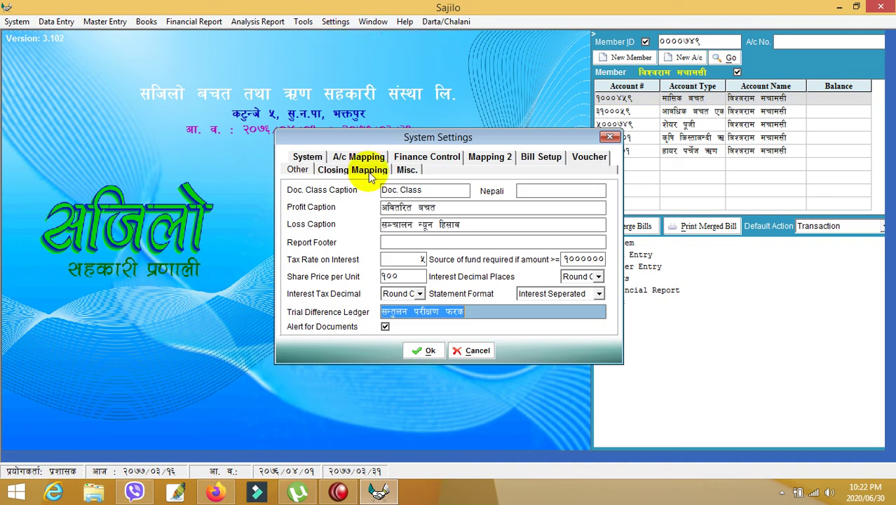
pyautogui.click(385, 328)
pyautogui.click(420, 353)
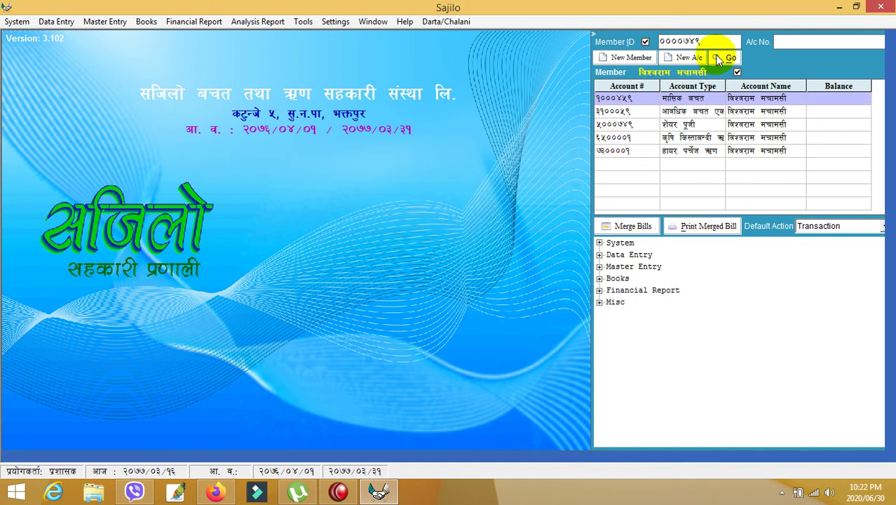
# - Reload the member with the document alert disabled and dismiss the photo and signature size notices
pyautogui.press('Return')
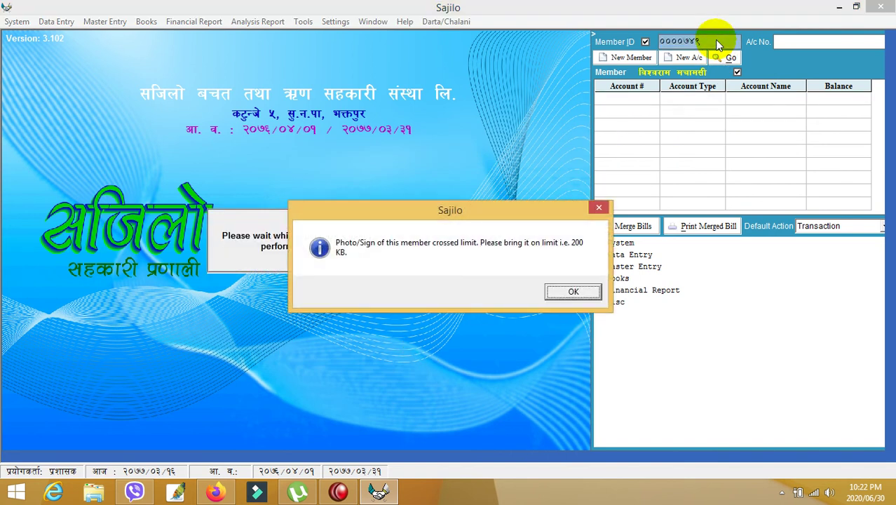
pyautogui.click(574, 287)
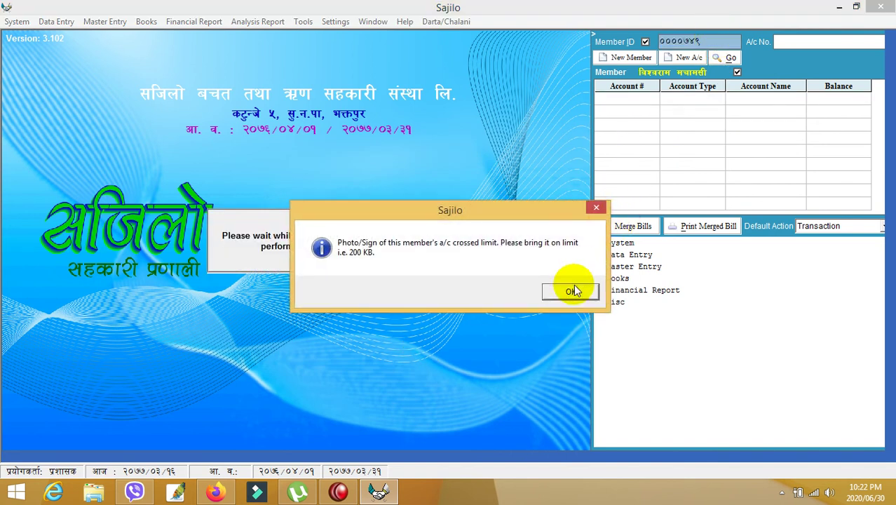
pyautogui.click(574, 286)
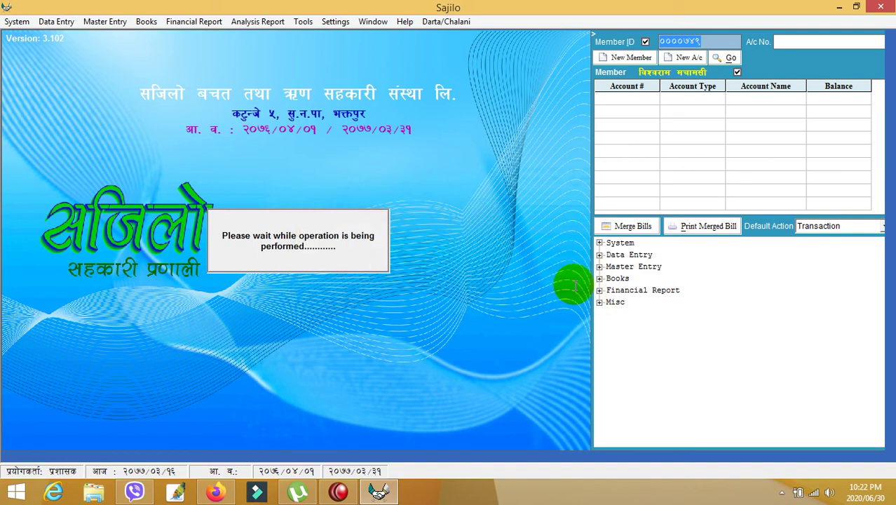
# - Reopen the system settings and examine Alert for Documents and the Closing Mapping options for income tax, dividend tax and fund distribution
pyautogui.click(337, 22)
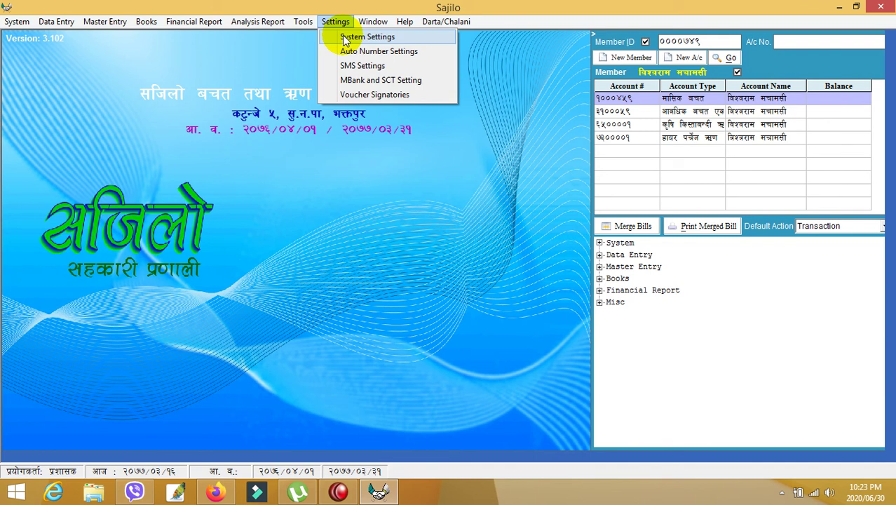
pyautogui.click(345, 39)
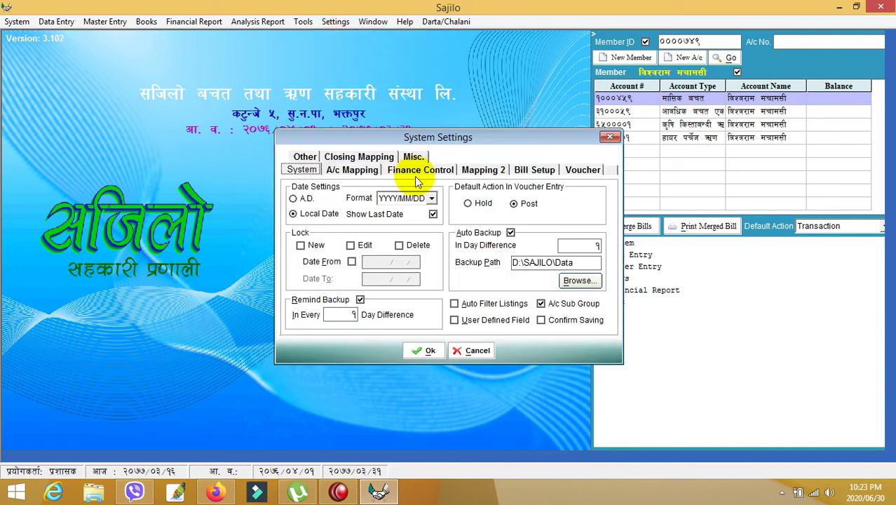
pyautogui.click(311, 156)
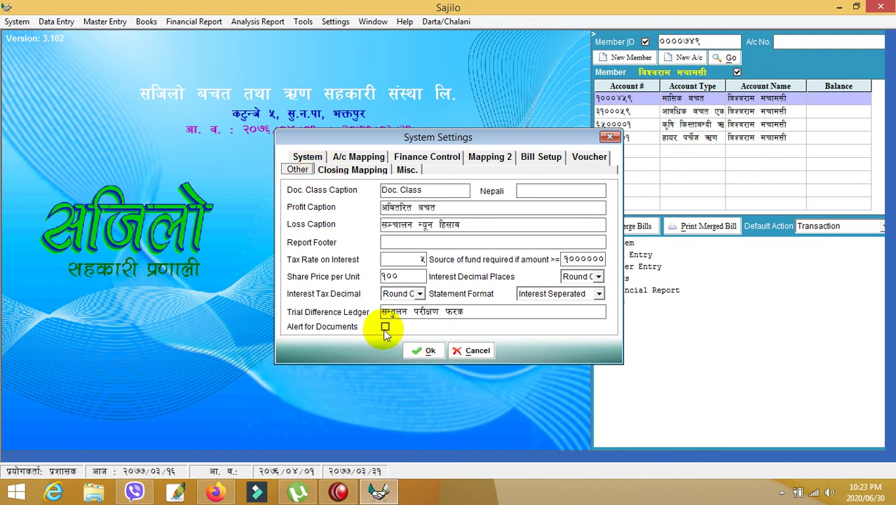
pyautogui.click(341, 173)
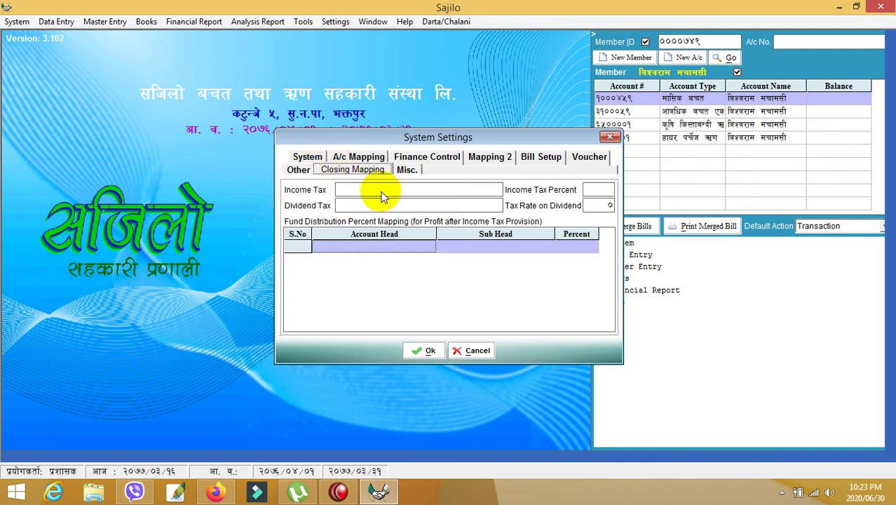
# - Add जगेडा कोष at 25 percent and संरक्षित पूजी फिर्ता कोष at 25 percent to the fund distribution mapping
pyautogui.click(414, 250)
pyautogui.write('जग')
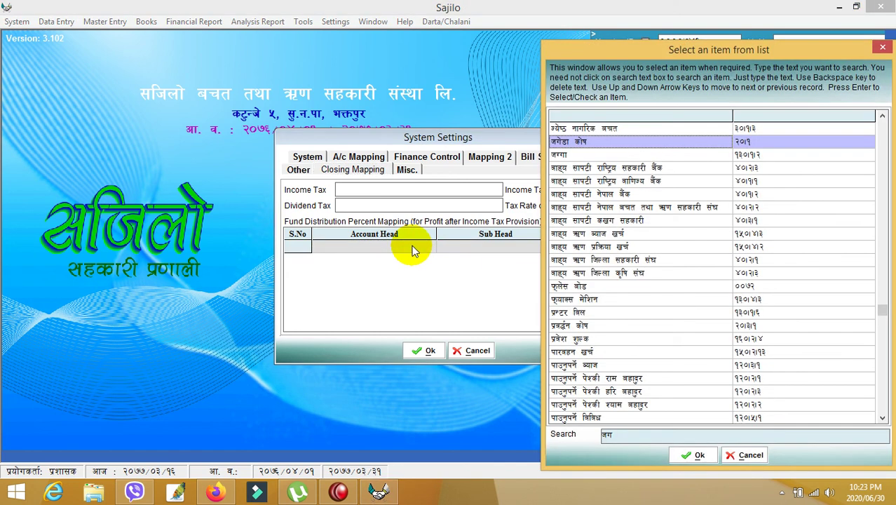
pyautogui.press('Return')
pyautogui.write('२५')
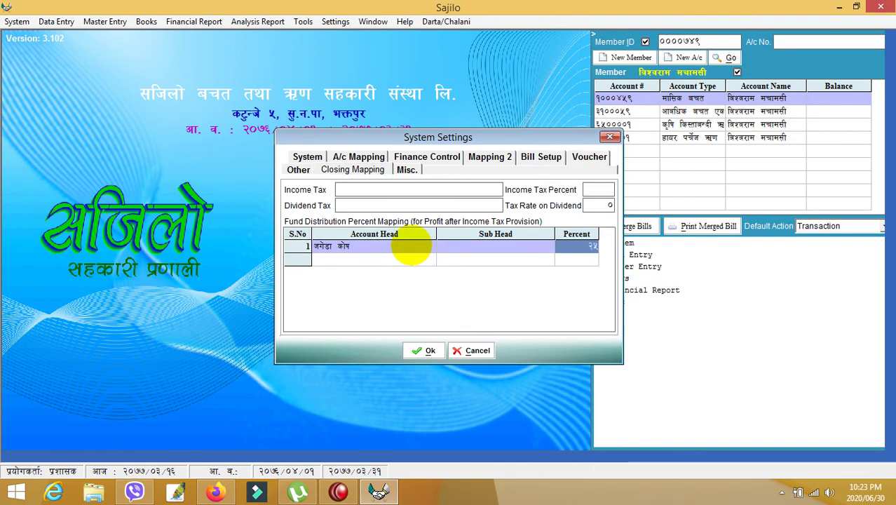
pyautogui.press('Return')
pyautogui.write('सं')
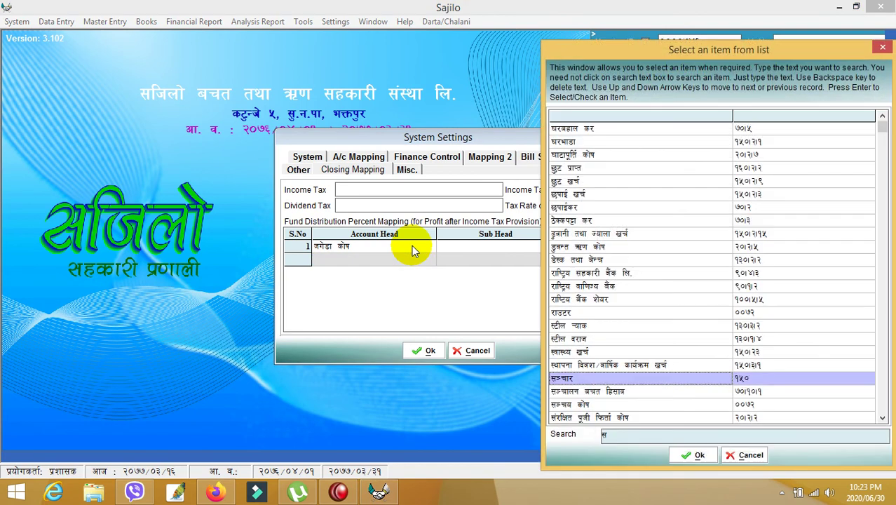
pyautogui.press('Return')
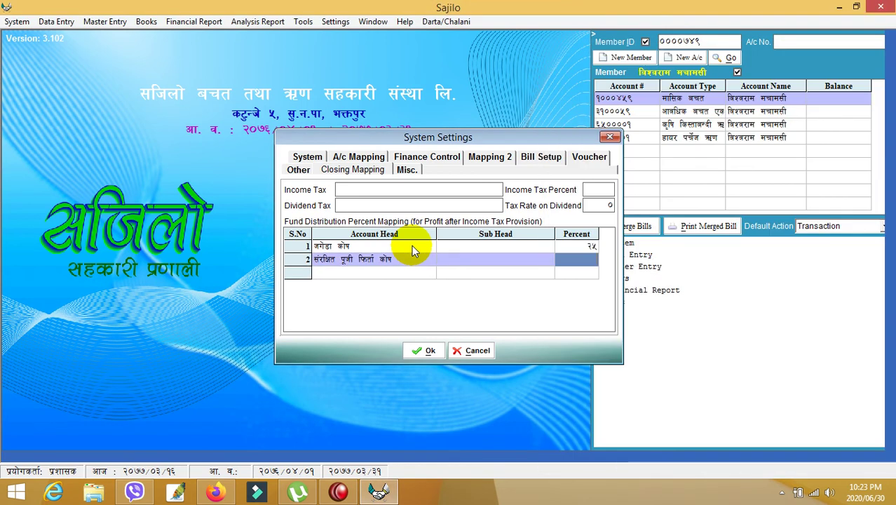
pyautogui.write('25')
pyautogui.press('Return')
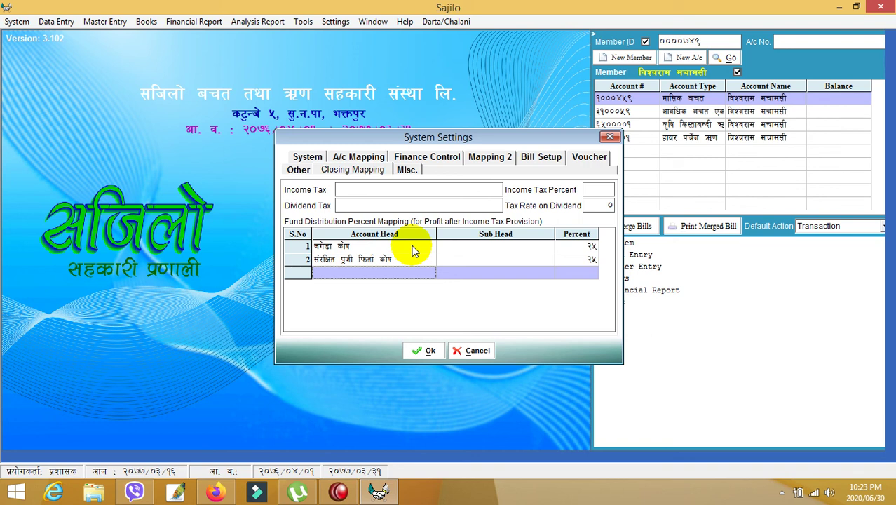
# - Glance at the Misc. settings, return to Closing Mapping and close the system settings without saving
pyautogui.click(411, 175)
pyautogui.click(368, 170)
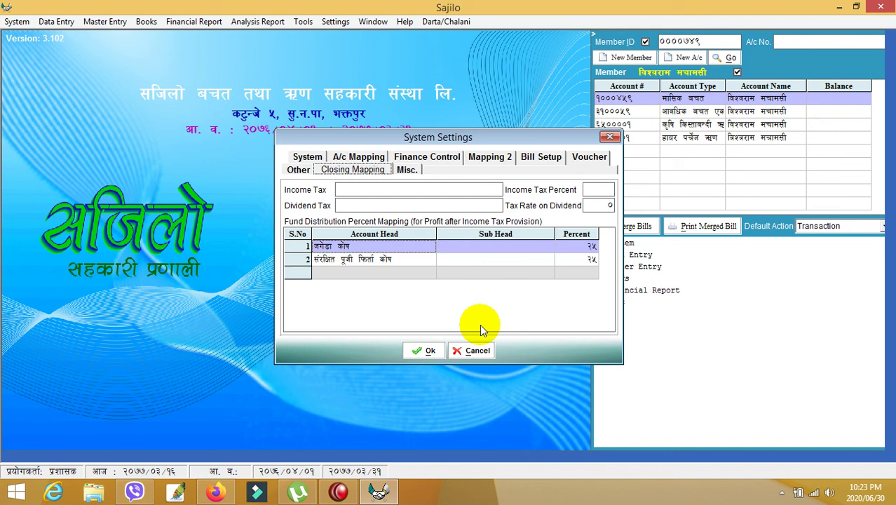
pyautogui.click(477, 349)
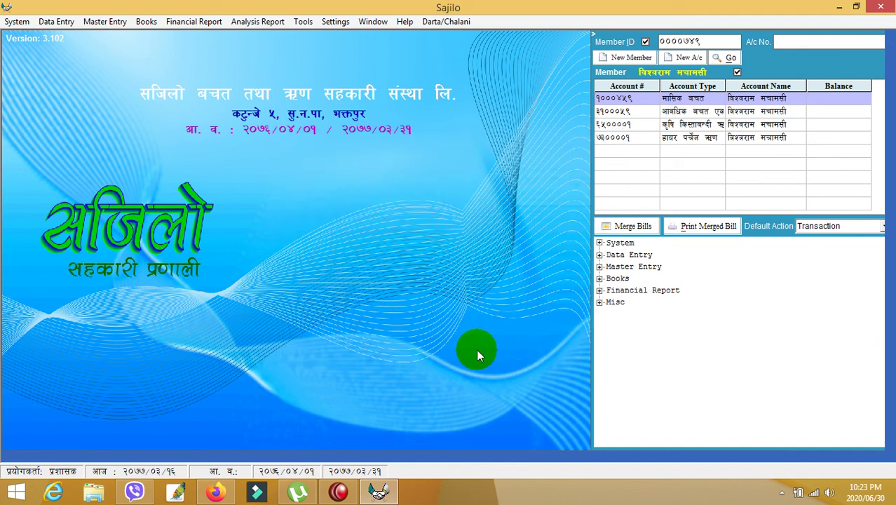
# - Open a transaction for the member's मासिक बचत account, inspect its automatic voucher number and close the form
pyautogui.doubleClick(635, 99)
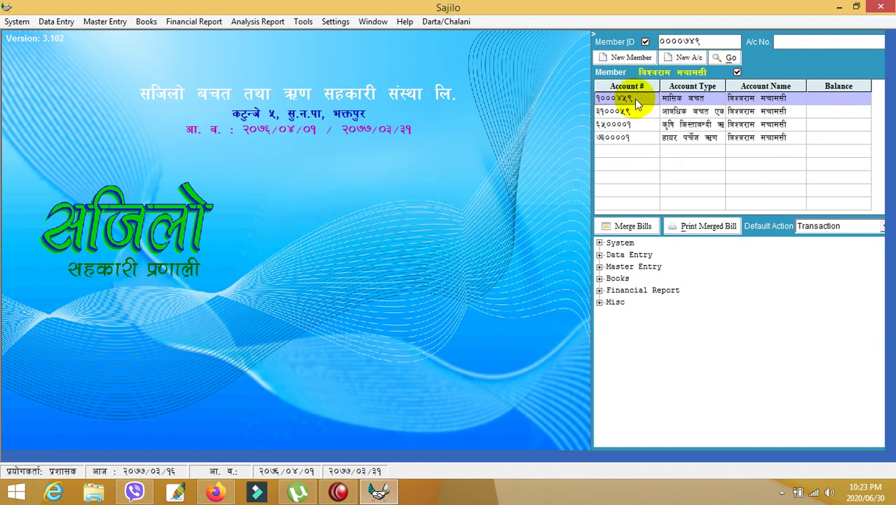
pyautogui.click(443, 202)
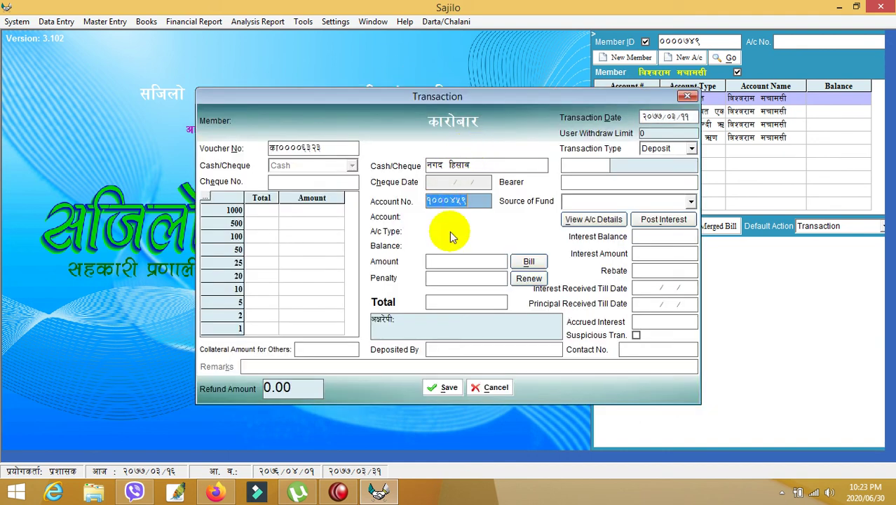
pyautogui.click(459, 261)
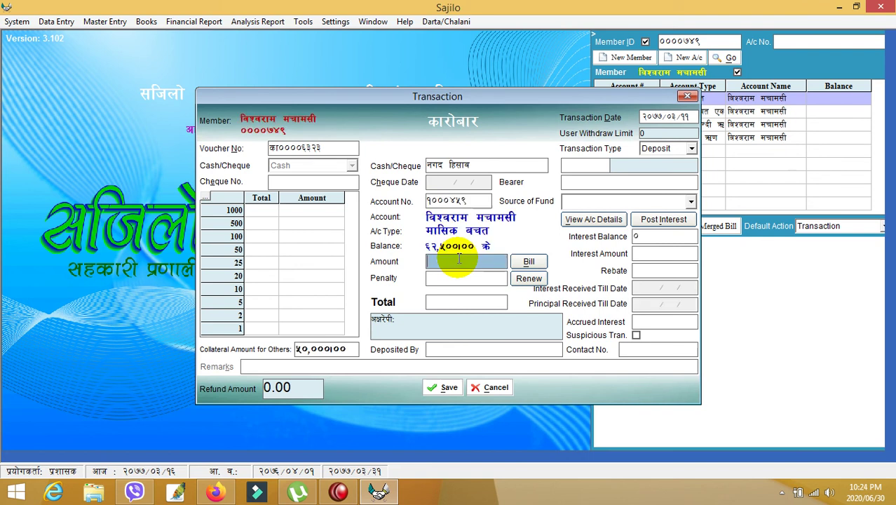
pyautogui.click(341, 145)
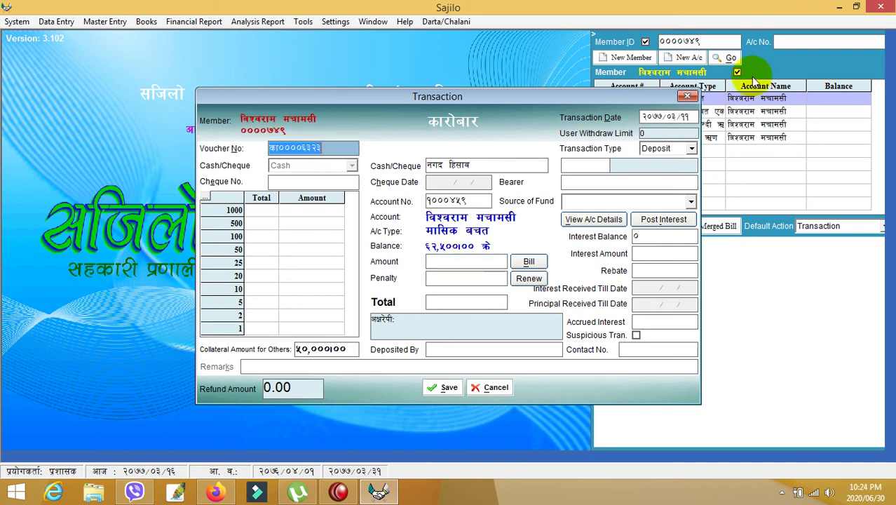
pyautogui.click(689, 97)
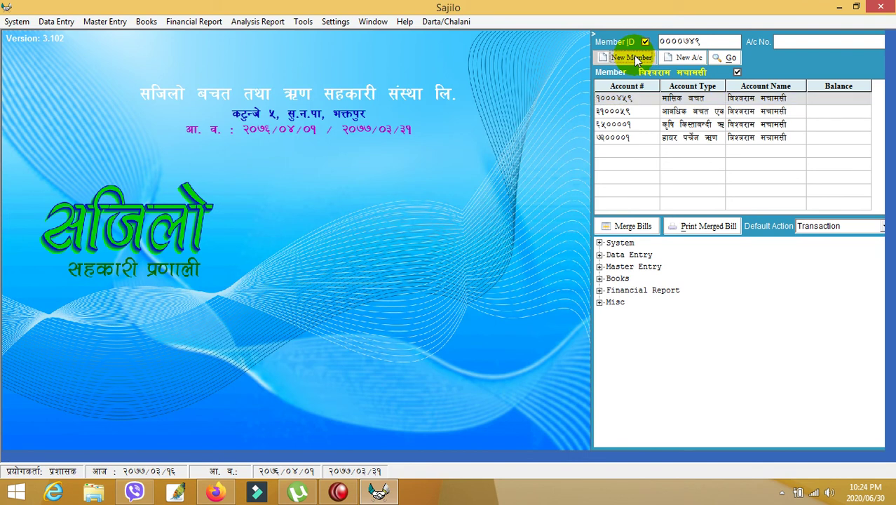
# - Open a new member form to check the automatically assigned Member ID, then close it
pyautogui.click(630, 56)
pyautogui.click(300, 114)
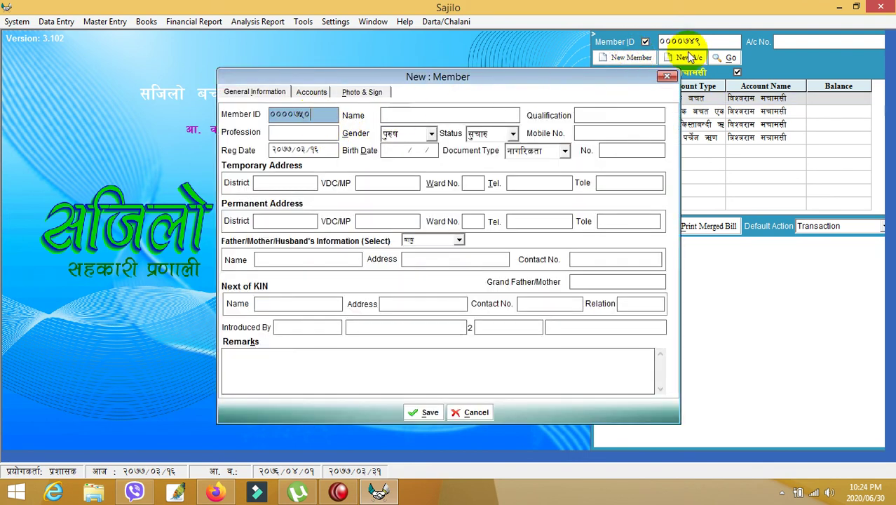
pyautogui.click(669, 76)
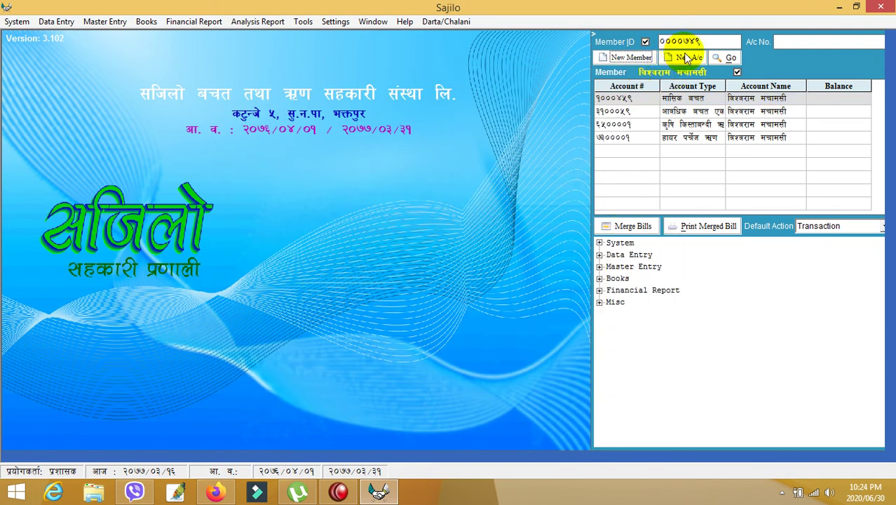
# - Start a new Darta/Chalani entry to check its automatic number, then close the entry form and list
pyautogui.click(447, 27)
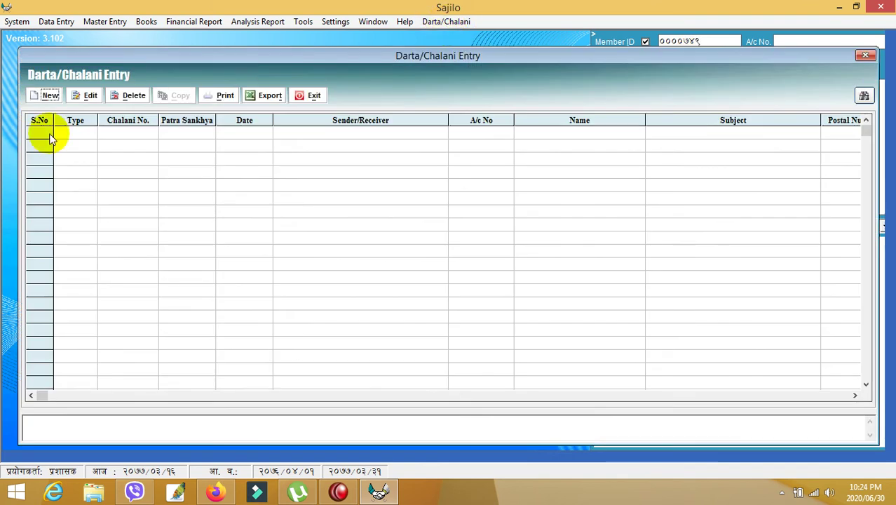
pyautogui.click(42, 96)
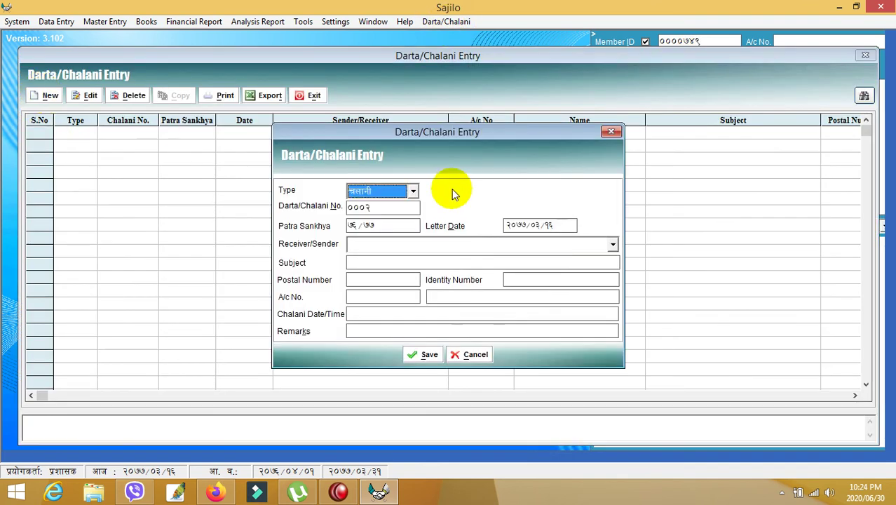
pyautogui.click(397, 206)
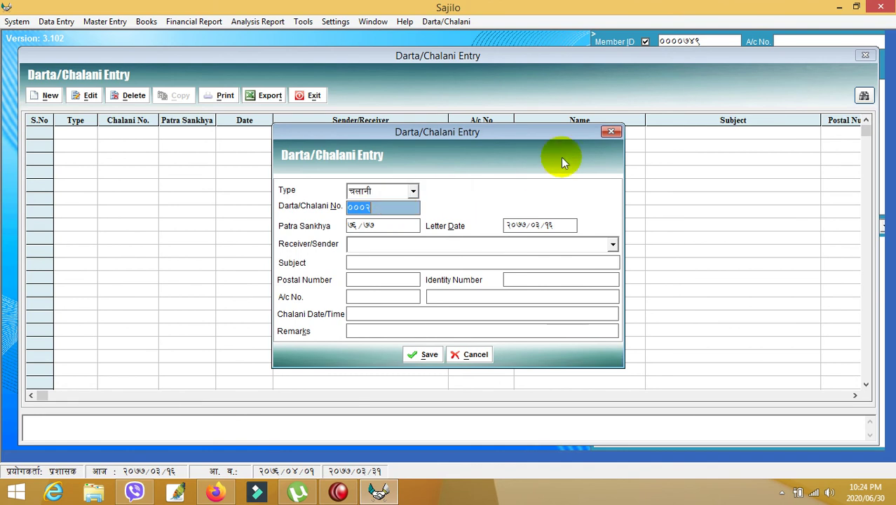
pyautogui.click(609, 132)
pyautogui.click(866, 55)
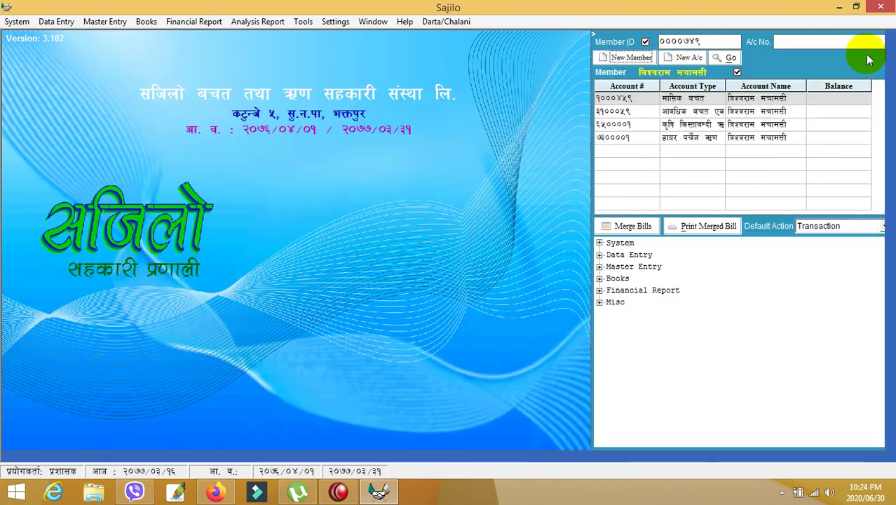
# - Open Auto Number Settings and examine the Collection voucher's length, prefix, fill character, start and end numbers
pyautogui.click(339, 26)
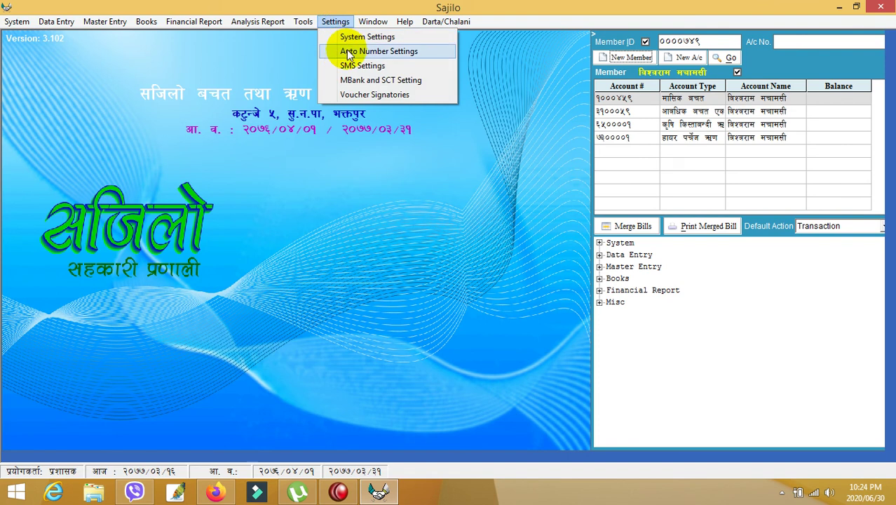
pyautogui.click(348, 54)
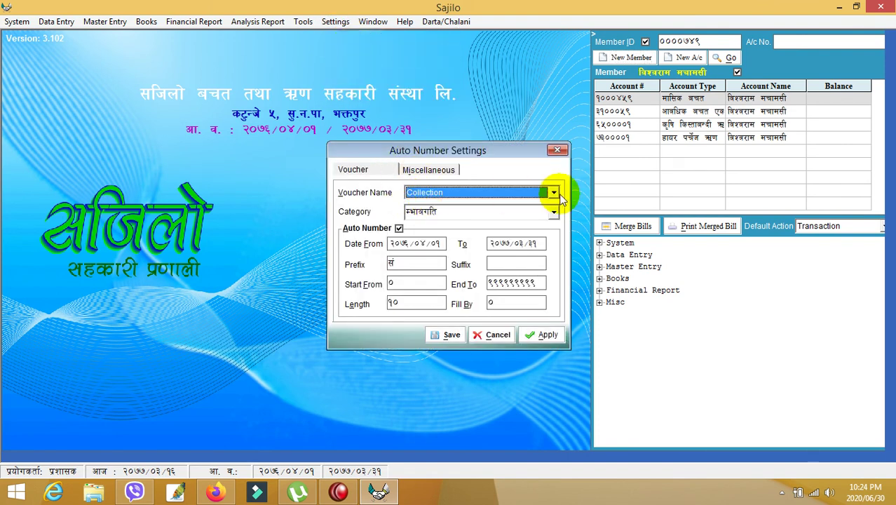
pyautogui.doubleClick(421, 304)
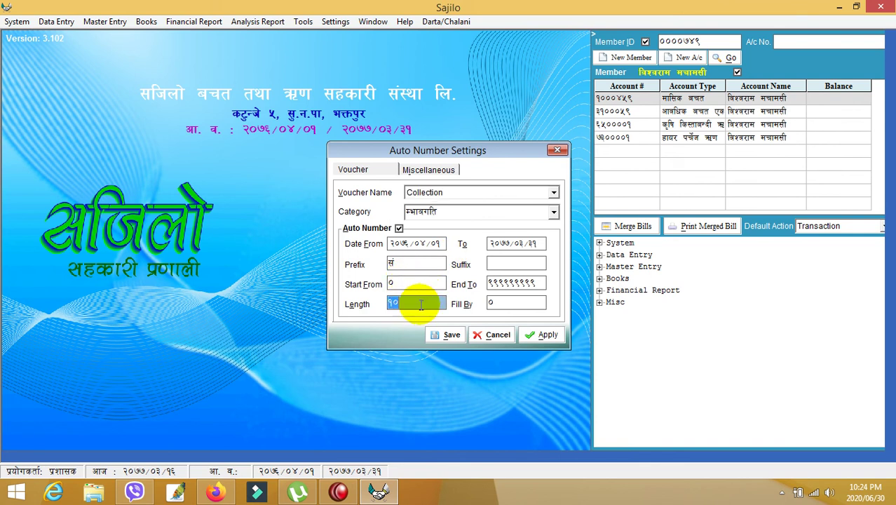
pyautogui.doubleClick(404, 265)
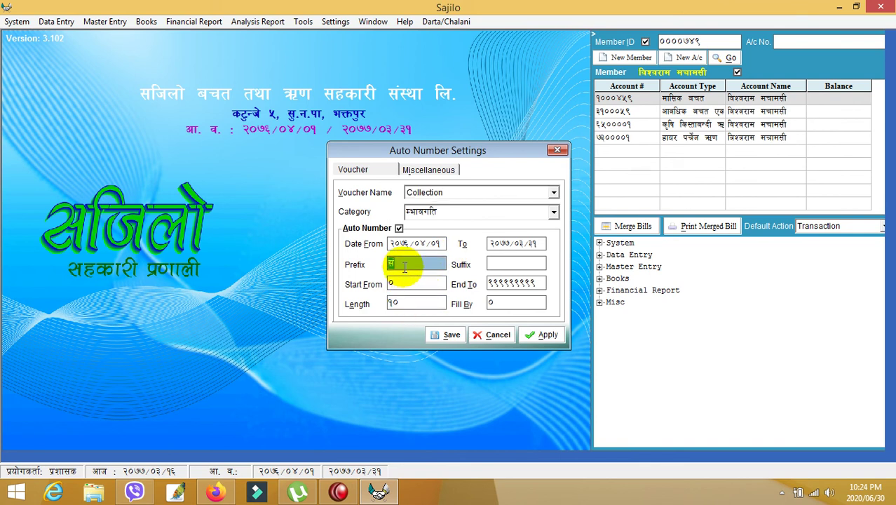
pyautogui.doubleClick(507, 303)
pyautogui.doubleClick(425, 284)
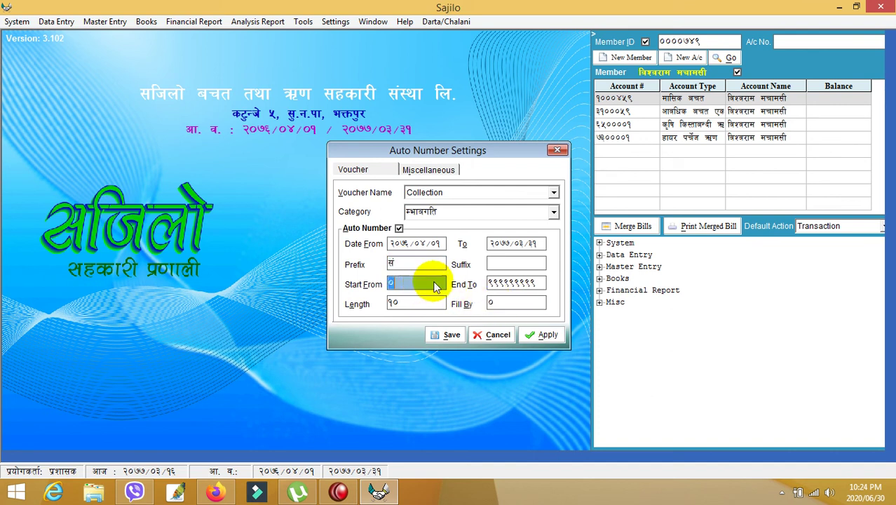
pyautogui.doubleClick(544, 284)
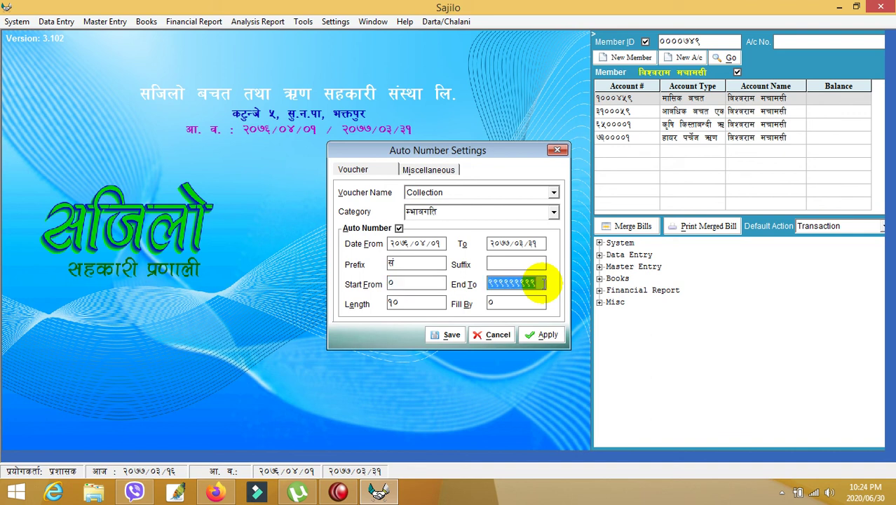
# - Review the auto number settings for the Distribution, Interest Posting, Journal Voucher and Transaction vouchers
pyautogui.click(552, 194)
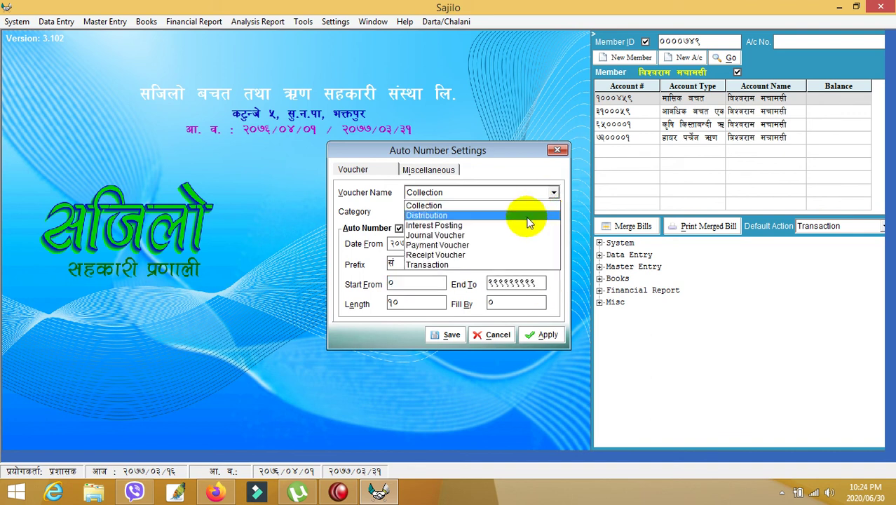
pyautogui.click(531, 216)
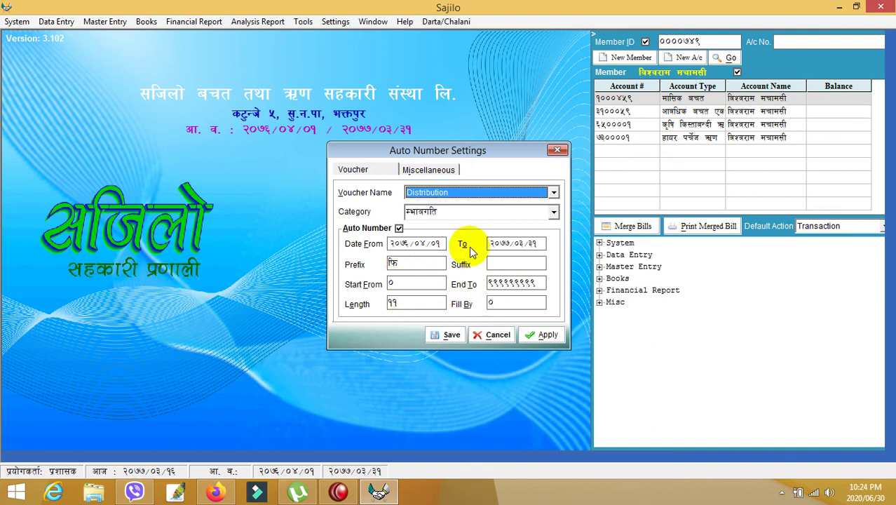
pyautogui.click(492, 194)
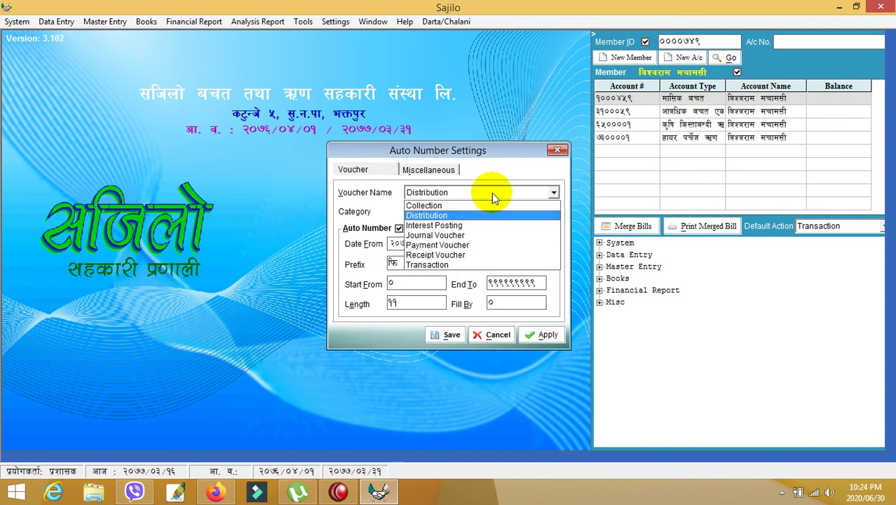
pyautogui.click(492, 225)
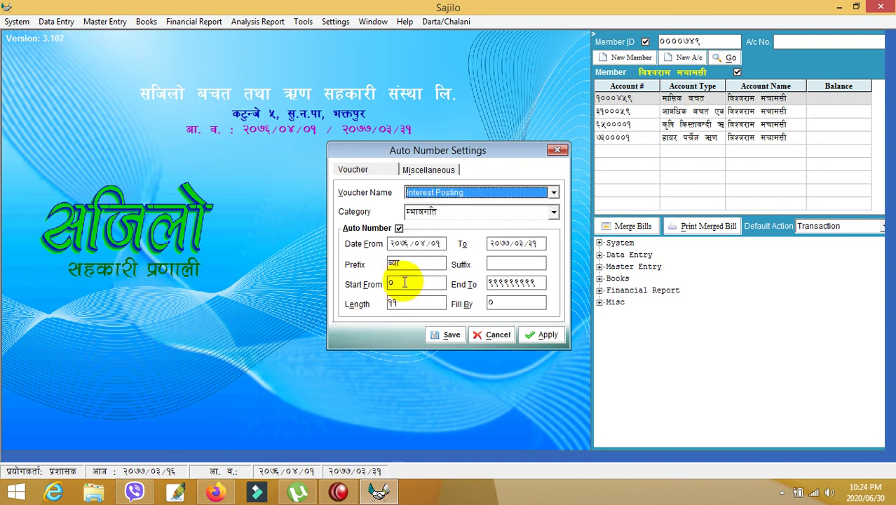
pyautogui.click(480, 191)
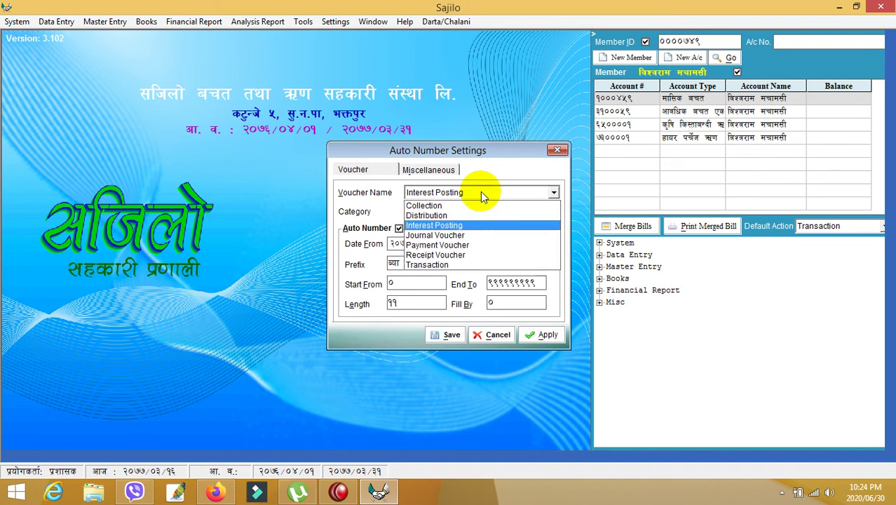
pyautogui.click(475, 236)
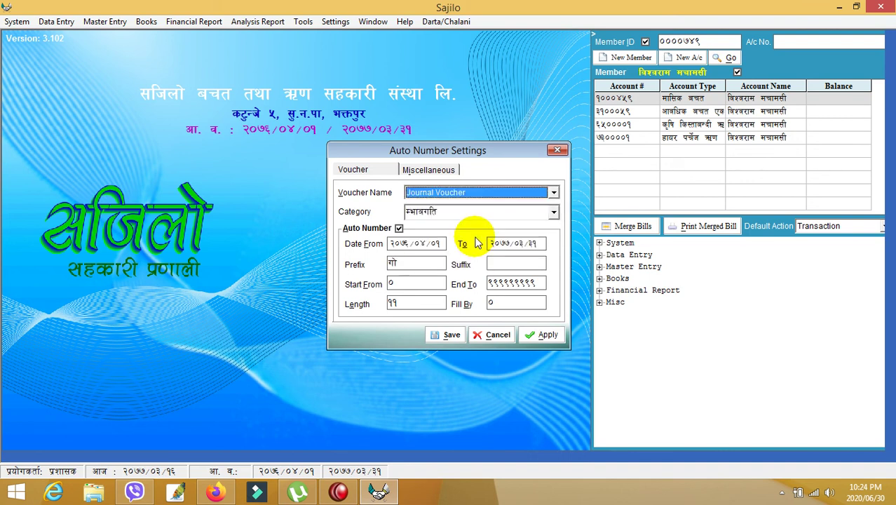
pyautogui.click(528, 194)
pyautogui.click(520, 263)
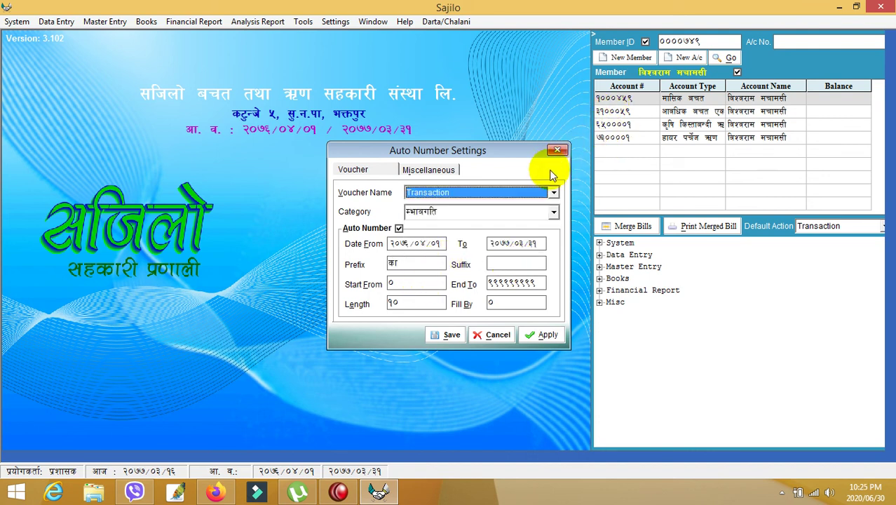
# - Examine the Member module's auto number length and fill character, and compare them with the Member ID in a new member form
pyautogui.click(446, 176)
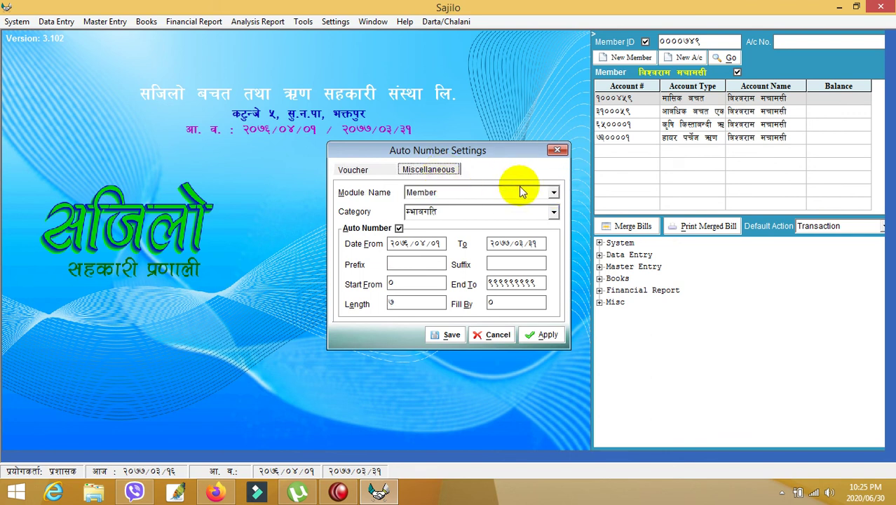
pyautogui.click(412, 302)
pyautogui.click(501, 301)
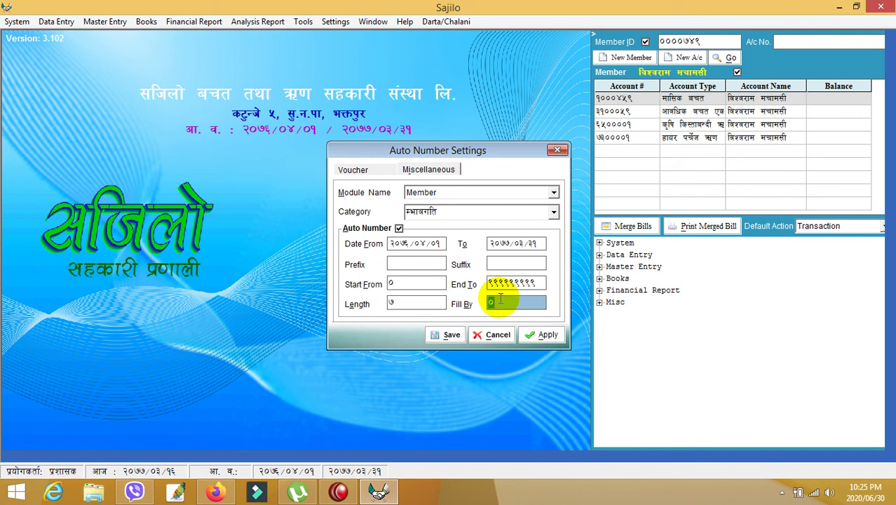
pyautogui.click(638, 57)
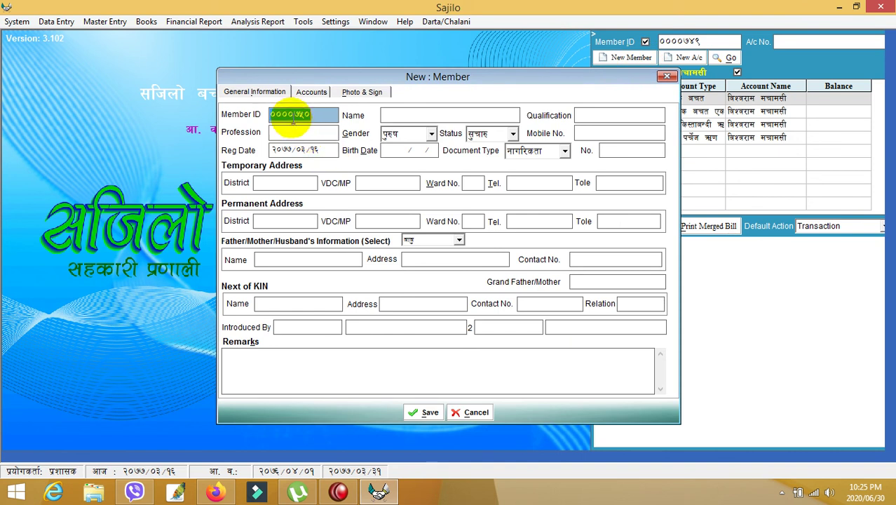
pyautogui.moveTo(294, 118); pyautogui.dragTo(228, 114)
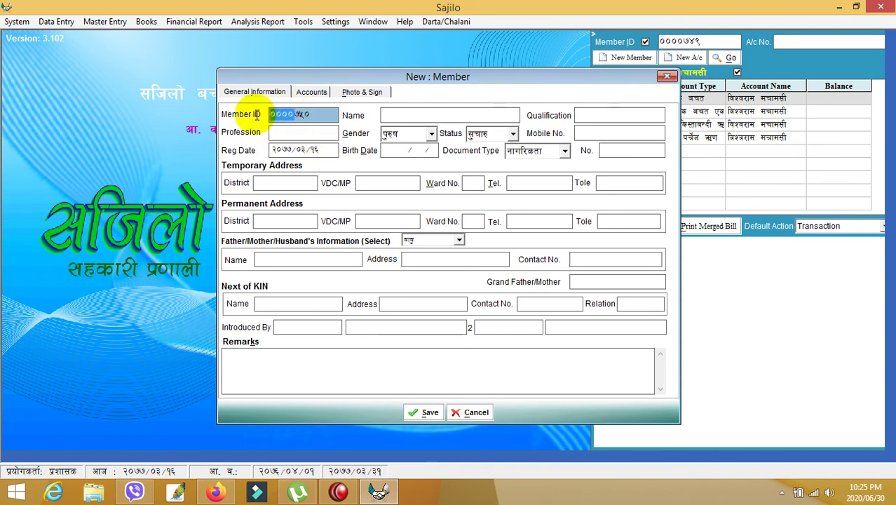
# - Close the new member form and examine the Share Transaction module's auto number prefix, length and fill character
pyautogui.click(667, 77)
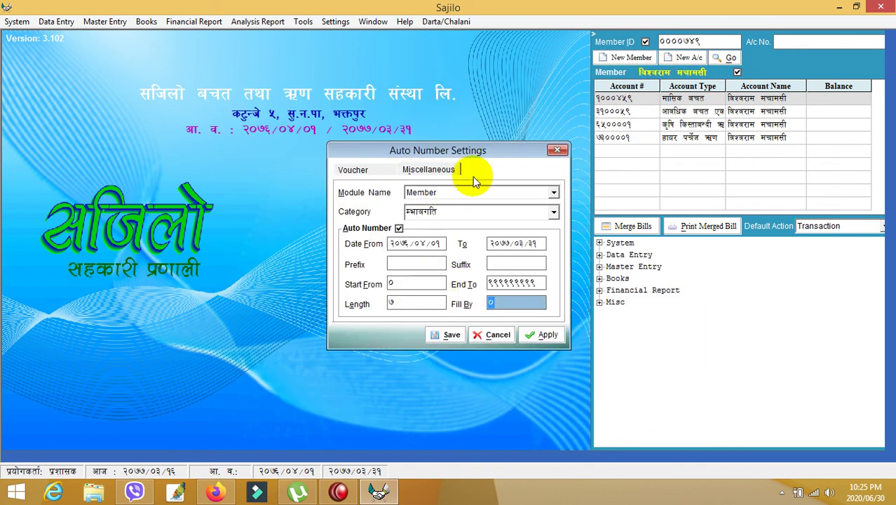
pyautogui.click(505, 192)
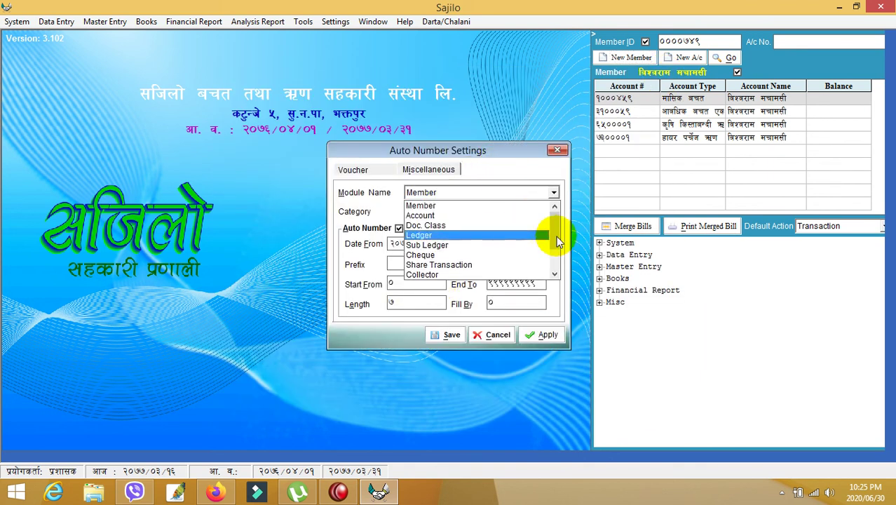
pyautogui.moveTo(556, 236); pyautogui.dragTo(554, 254)
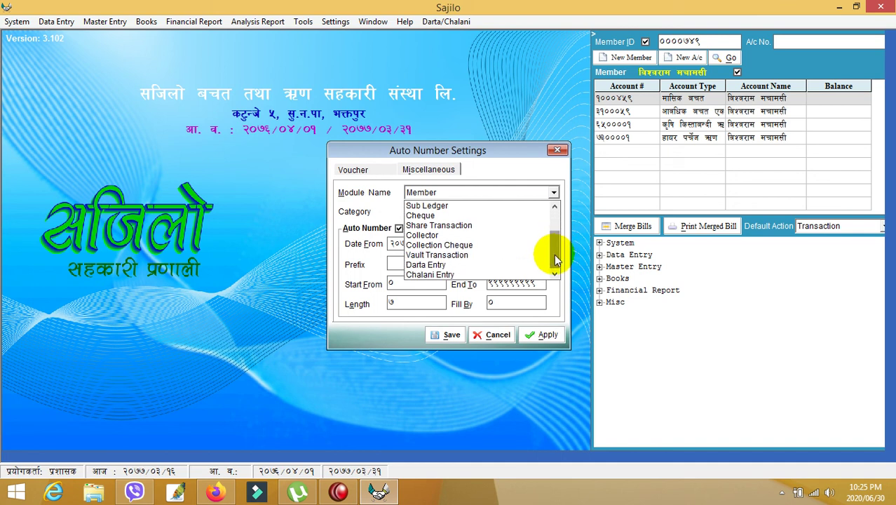
pyautogui.click(456, 226)
pyautogui.doubleClick(418, 263)
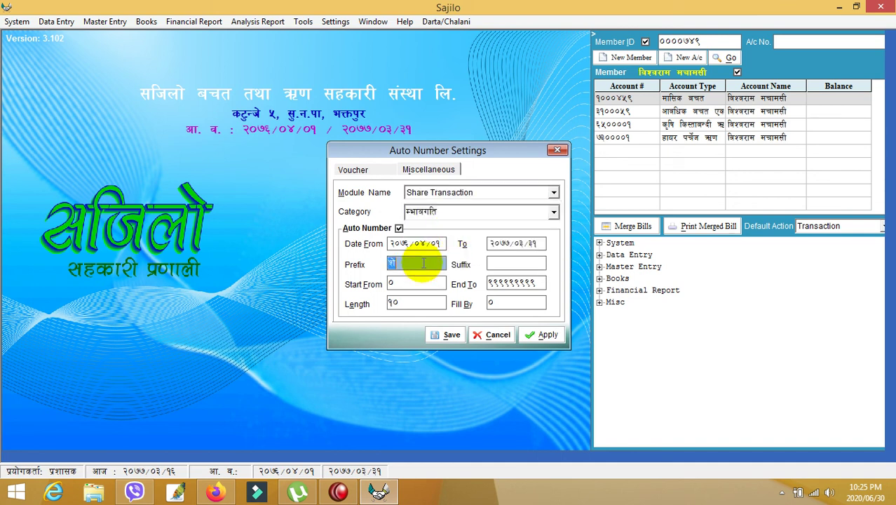
pyautogui.doubleClick(416, 303)
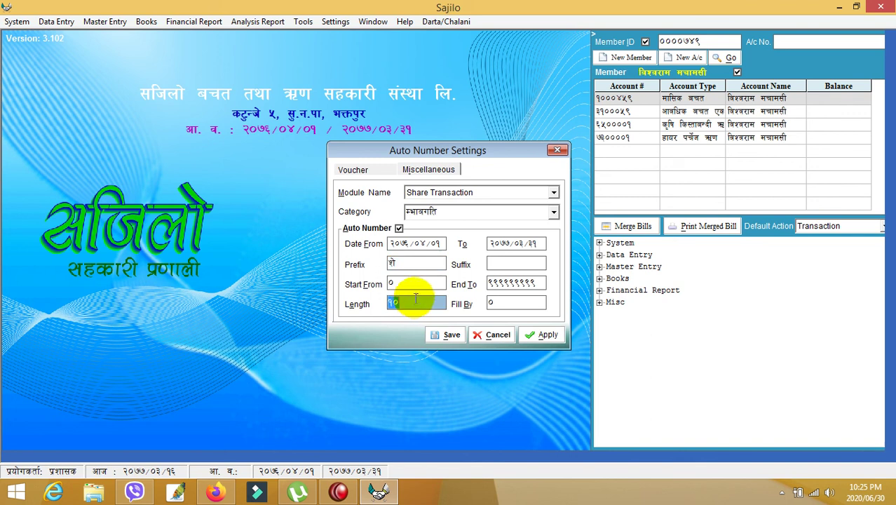
pyautogui.doubleClick(518, 301)
# - Review the auto number settings for the Darta Entry module
pyautogui.click(552, 193)
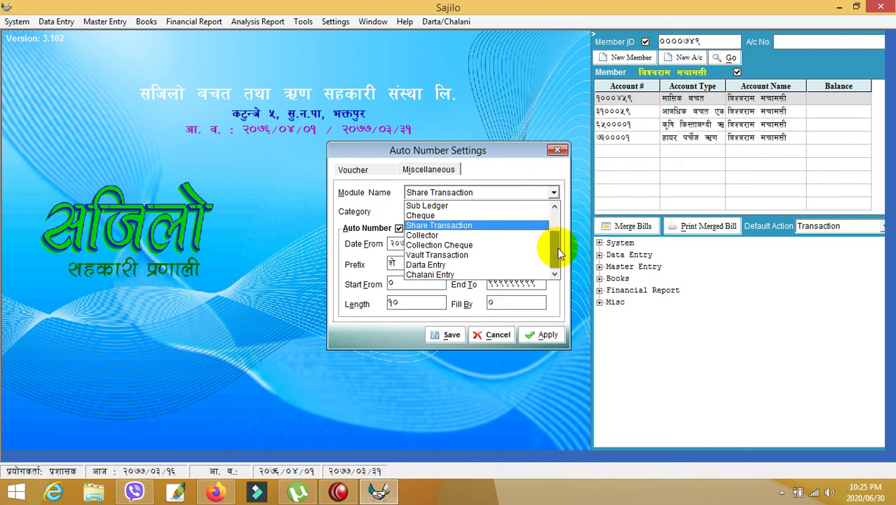
pyautogui.click(512, 265)
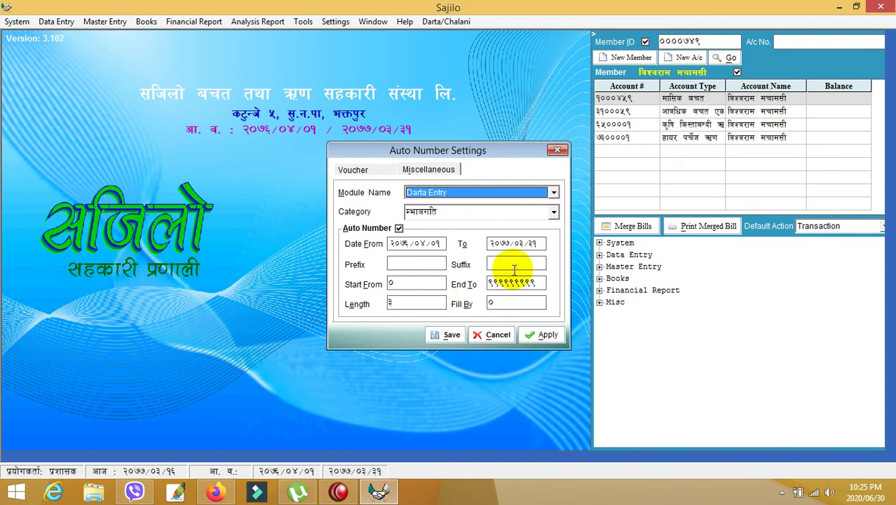
pyautogui.click(559, 152)
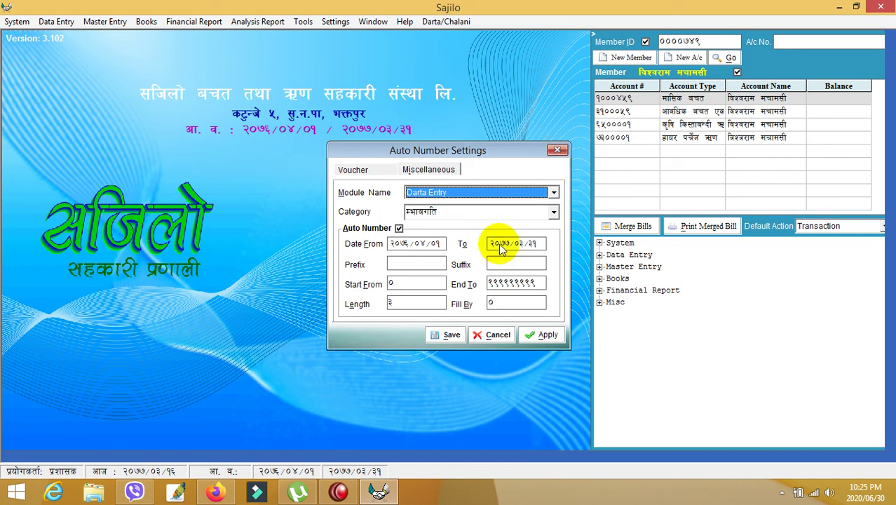
pyautogui.click(339, 491)
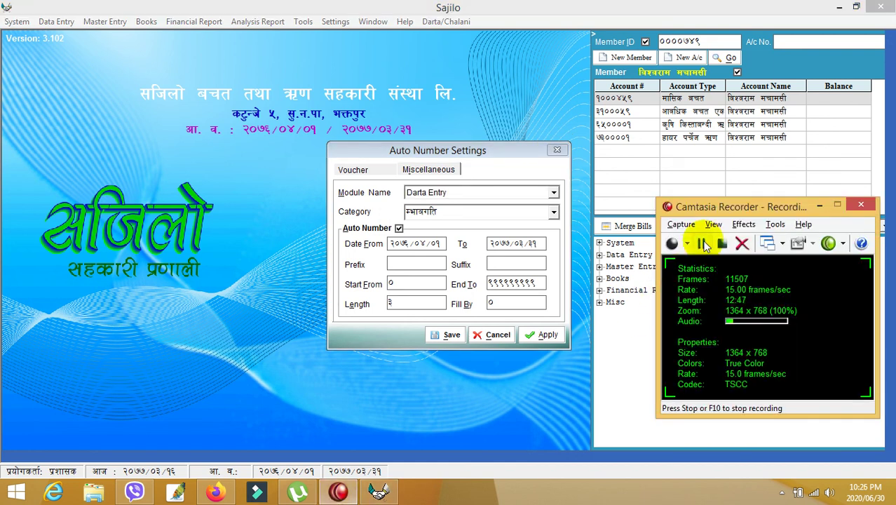